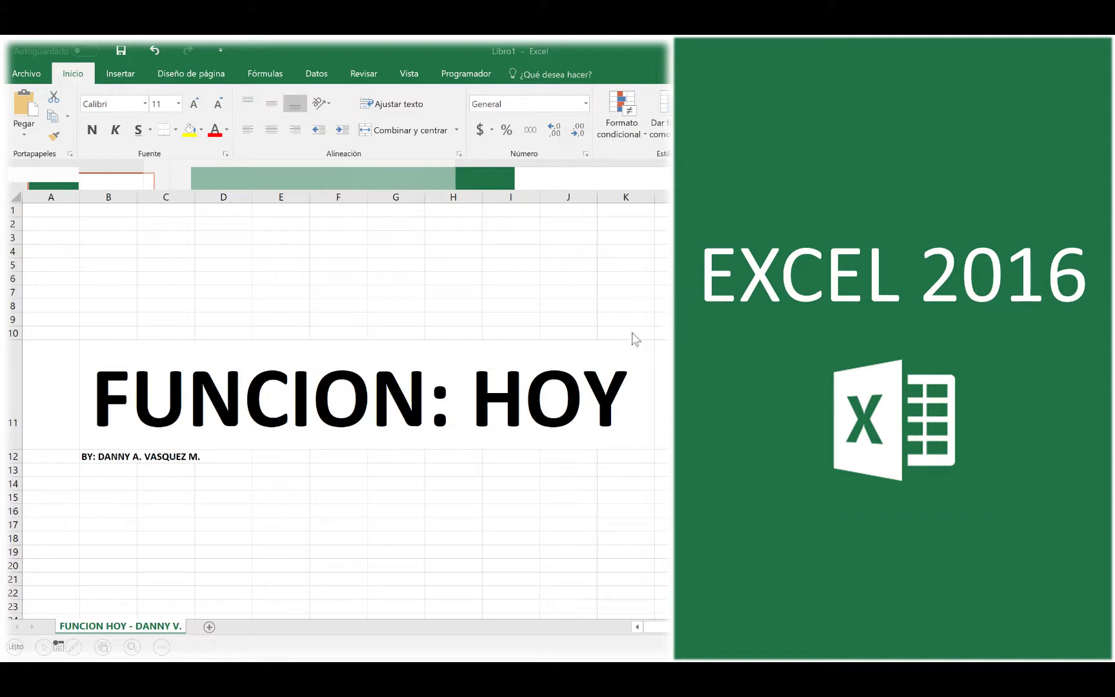
Advance to the DESCRIPCIÓN slide, then switch to the TUTORIAS EXCEL.xlsx workbook
left_click(633, 338)
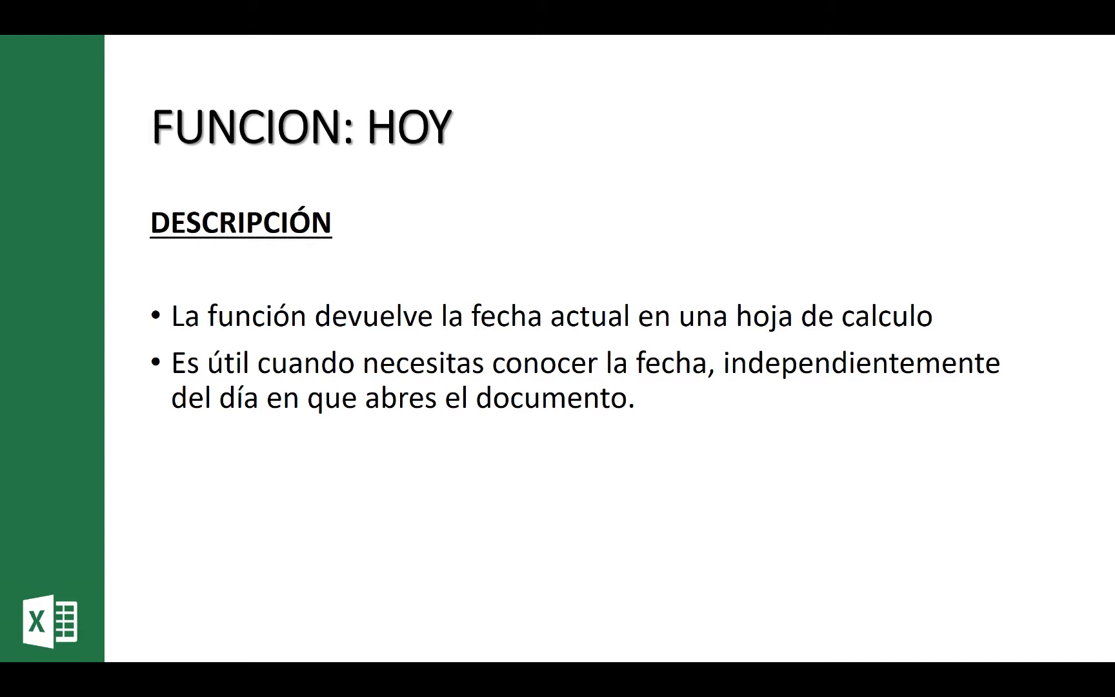
key("alt+Tab")
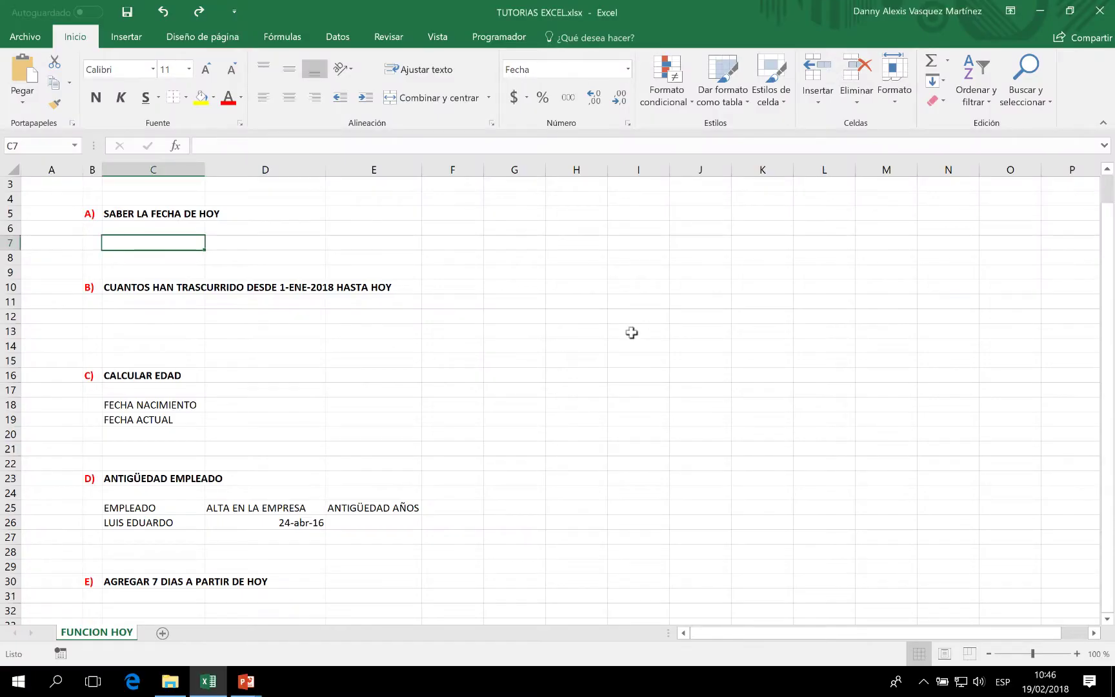
Enter =HOY() in C7 so it shows 19/02/2018, and compare it with the system calendar
scroll(473, 222, "up", 1)
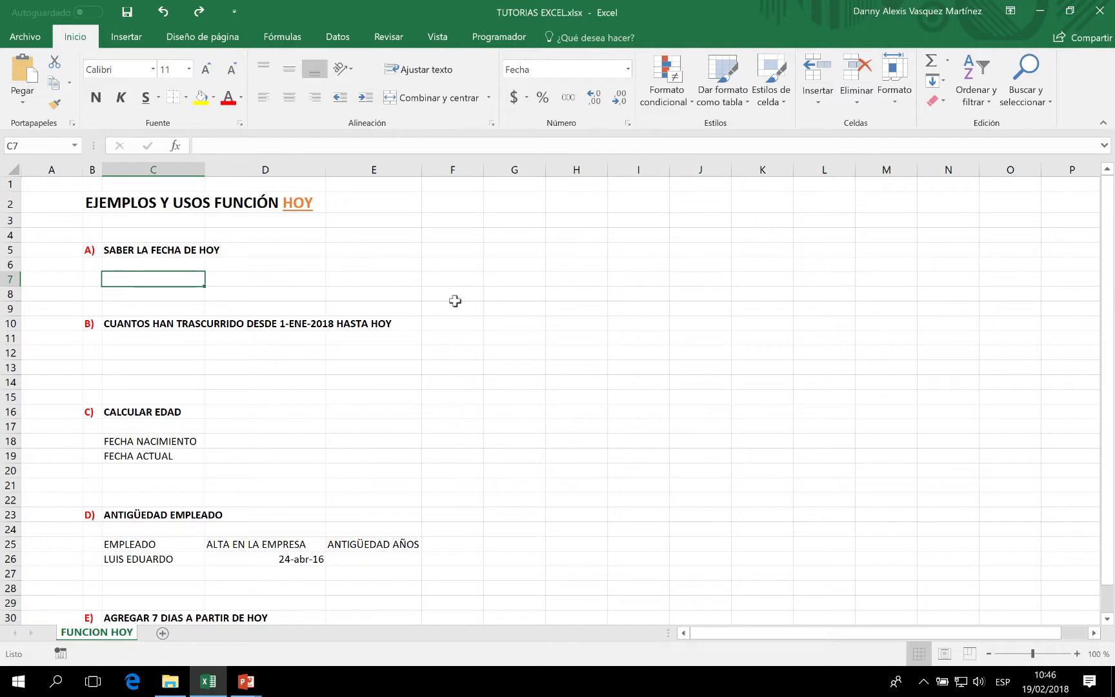
type("=")
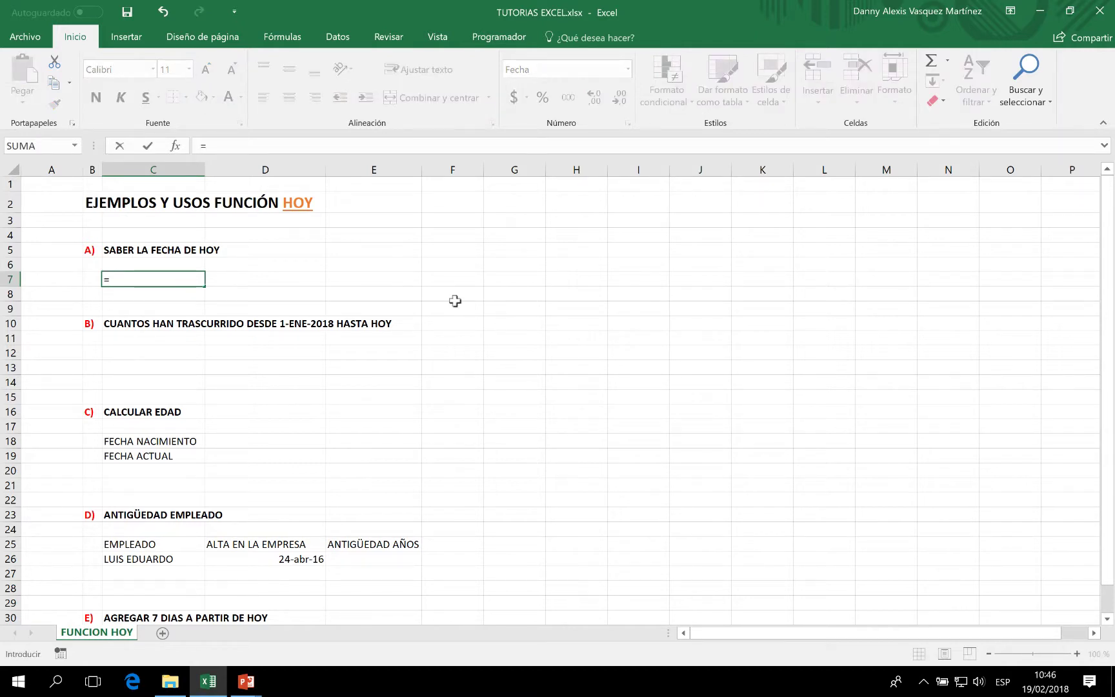
type("hoy")
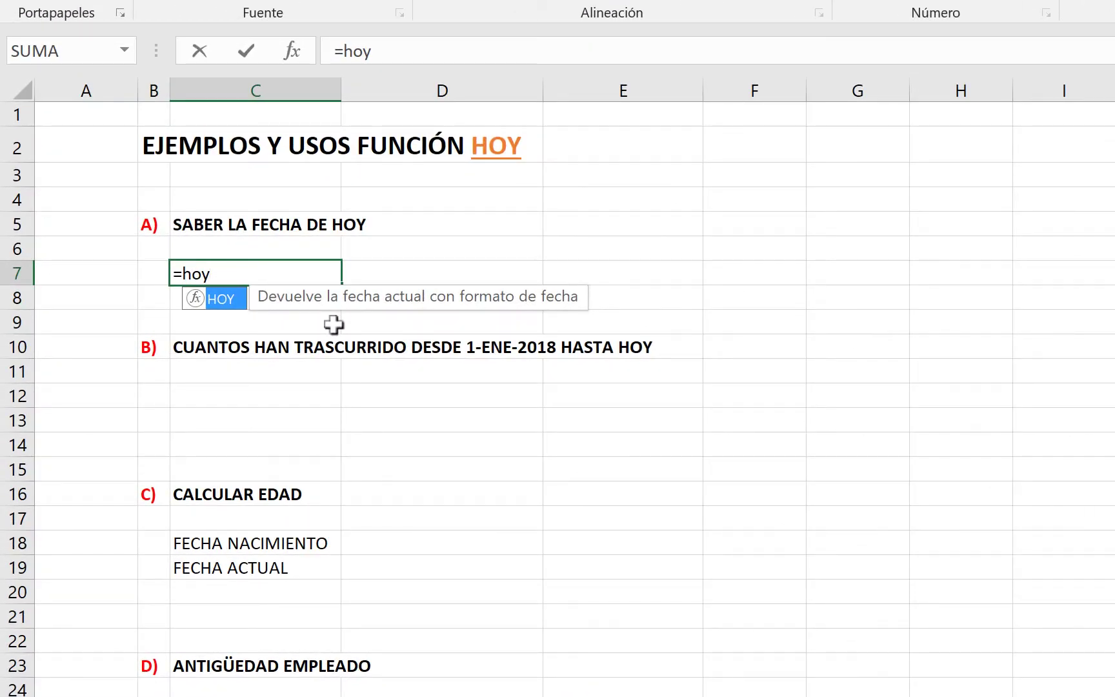
type("()")
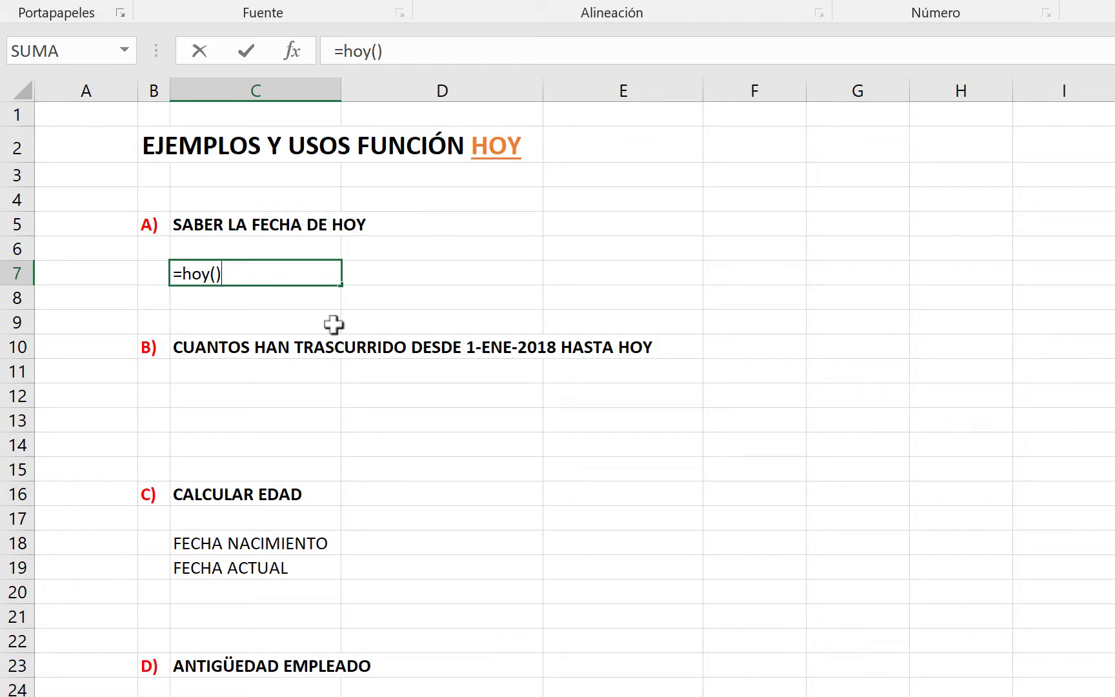
key("Return")
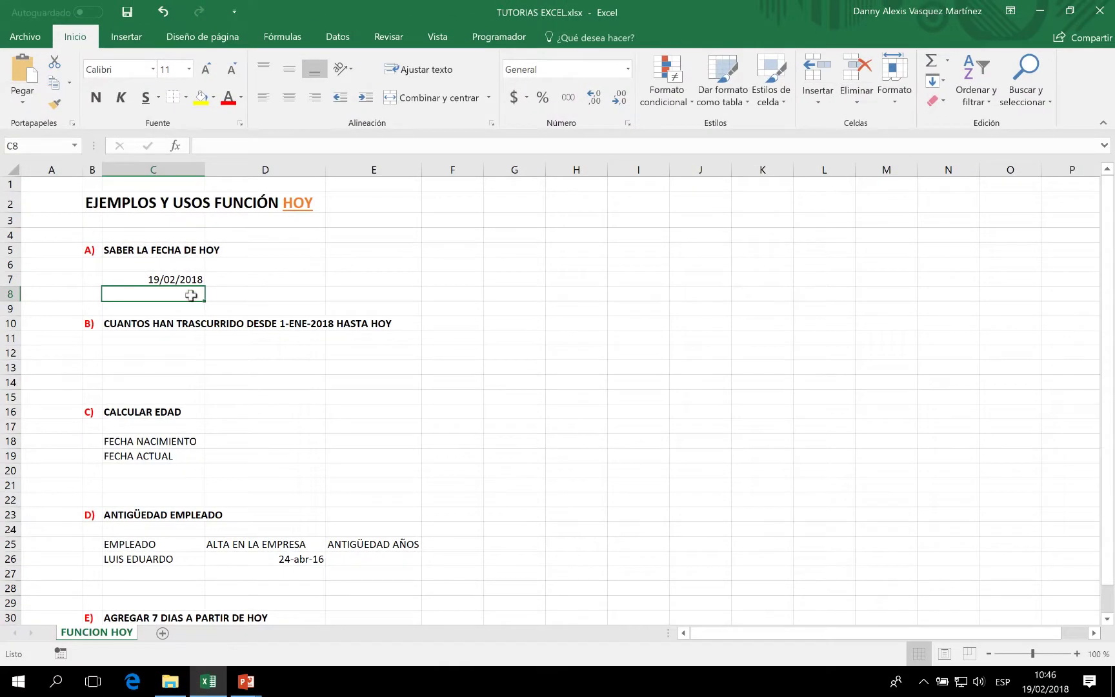
left_click(1045, 688)
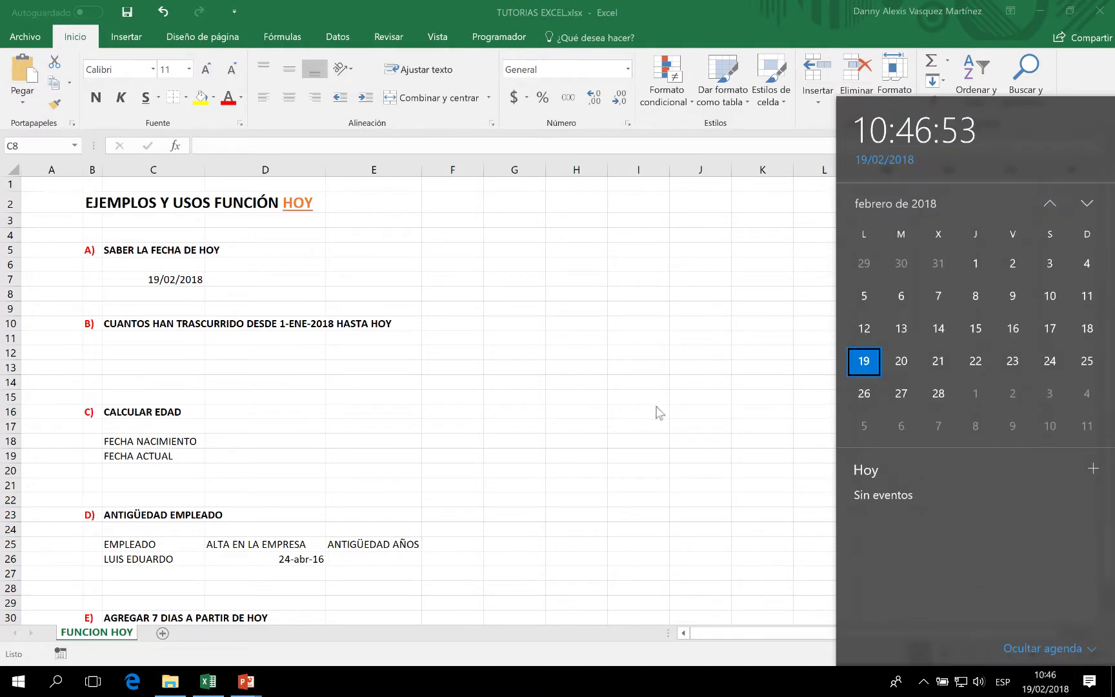
left_click(242, 280)
left_click(175, 350)
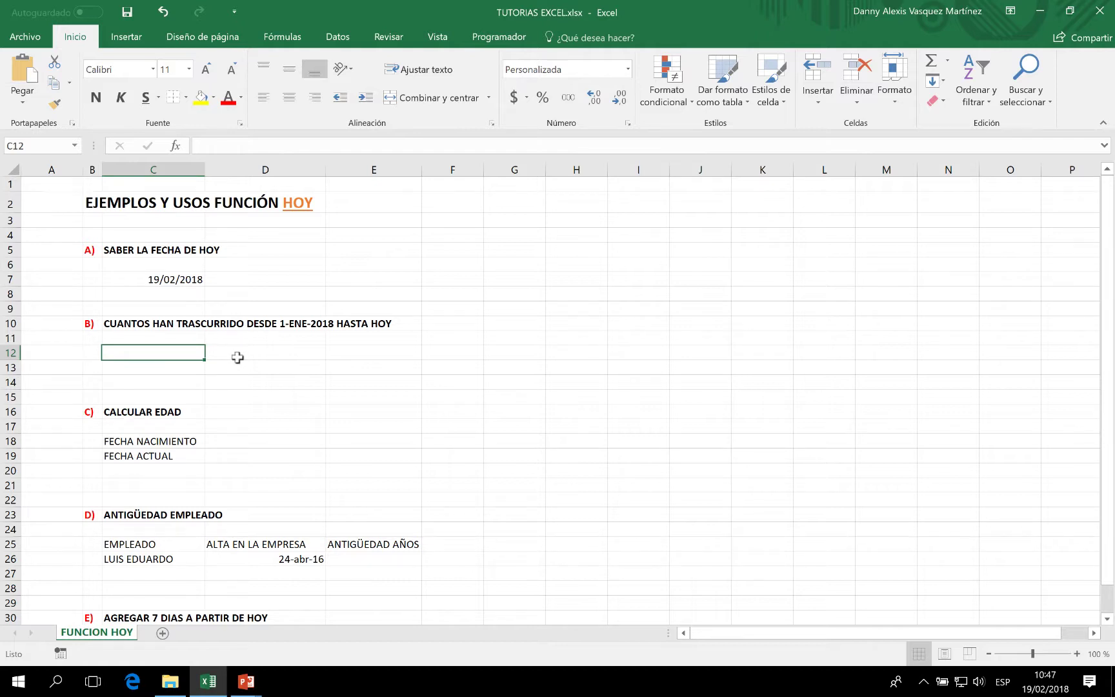
Enter the start date 1 ene 2018 in C12 and =HOY() in D12
type("1 ene")
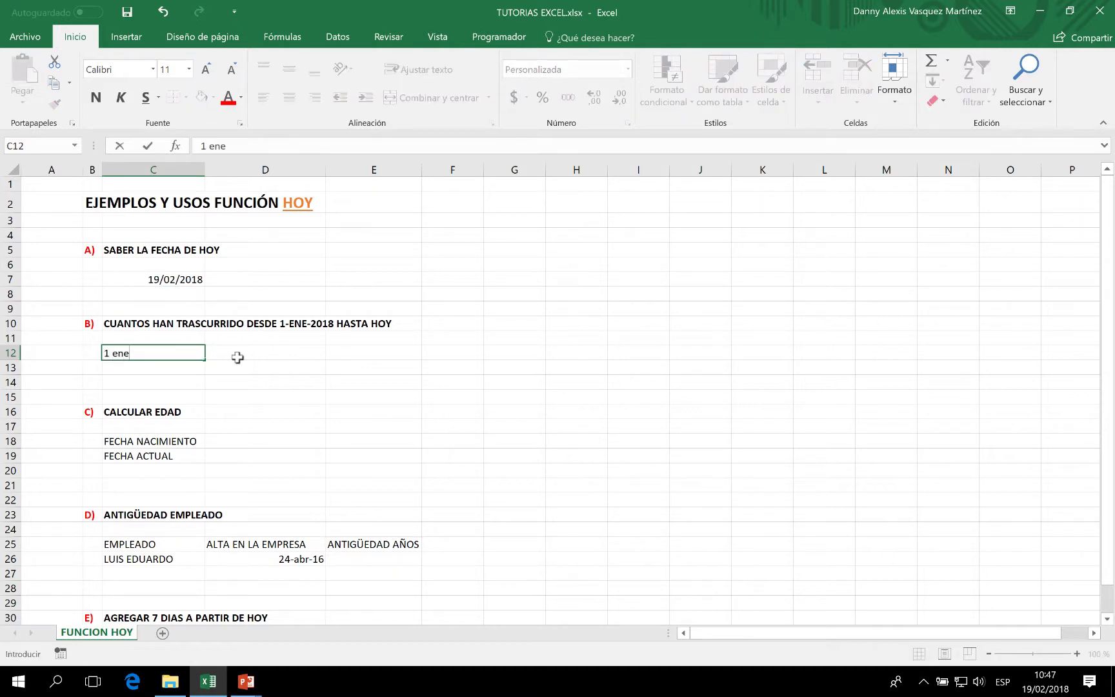
type(" 2018")
key("Return")
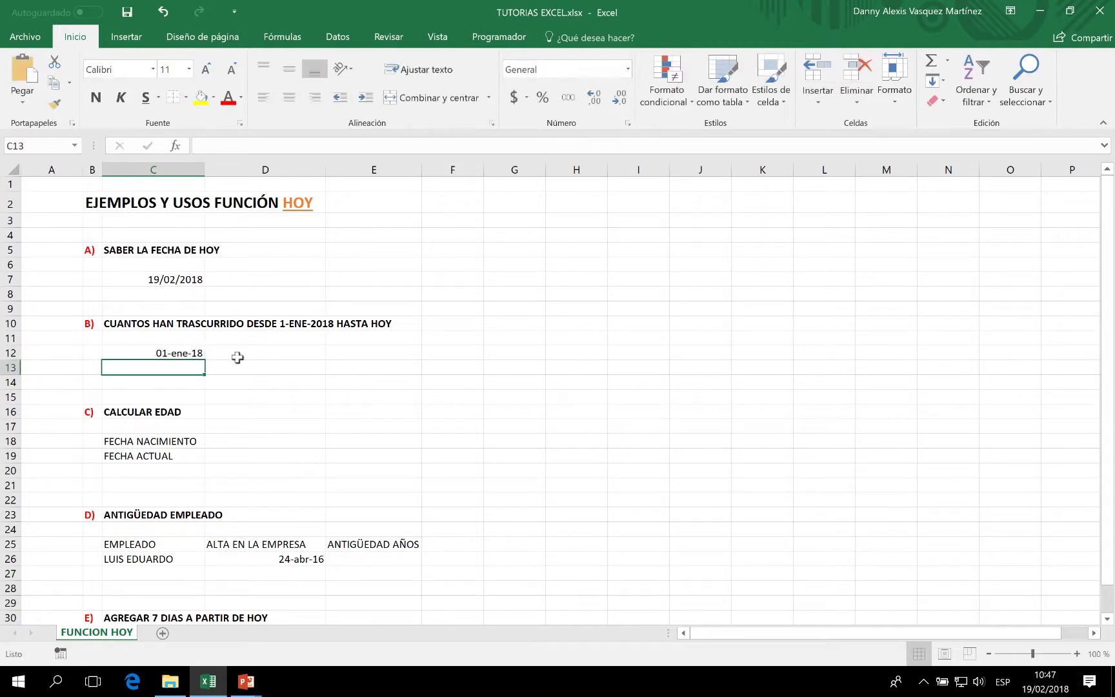
left_click(243, 355)
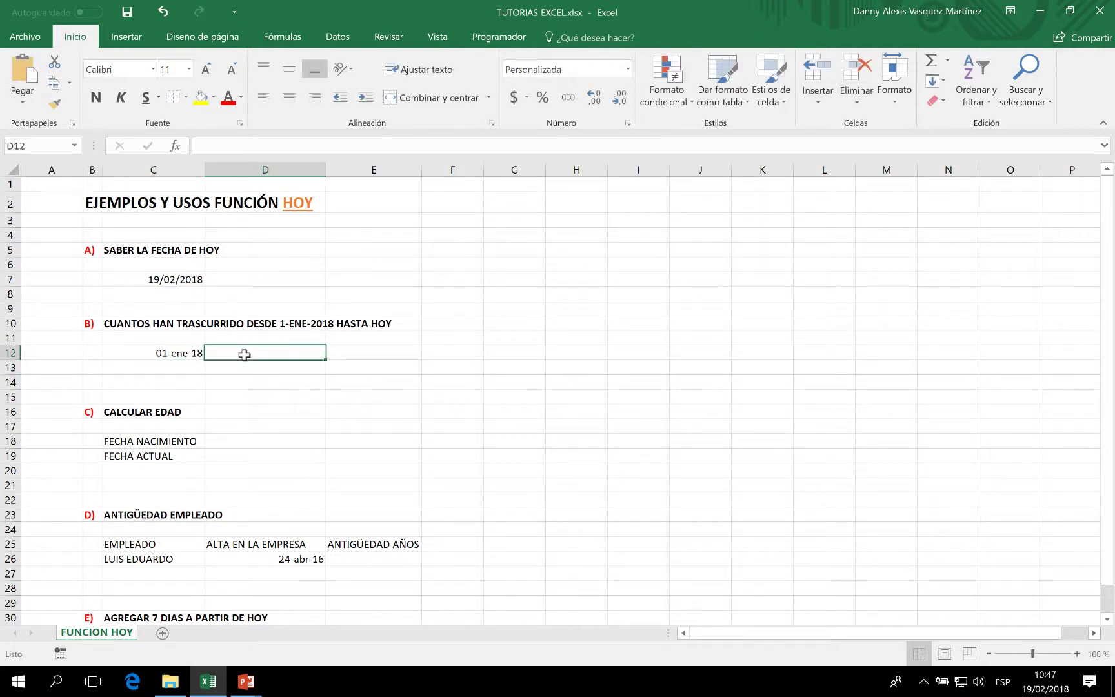
type("=")
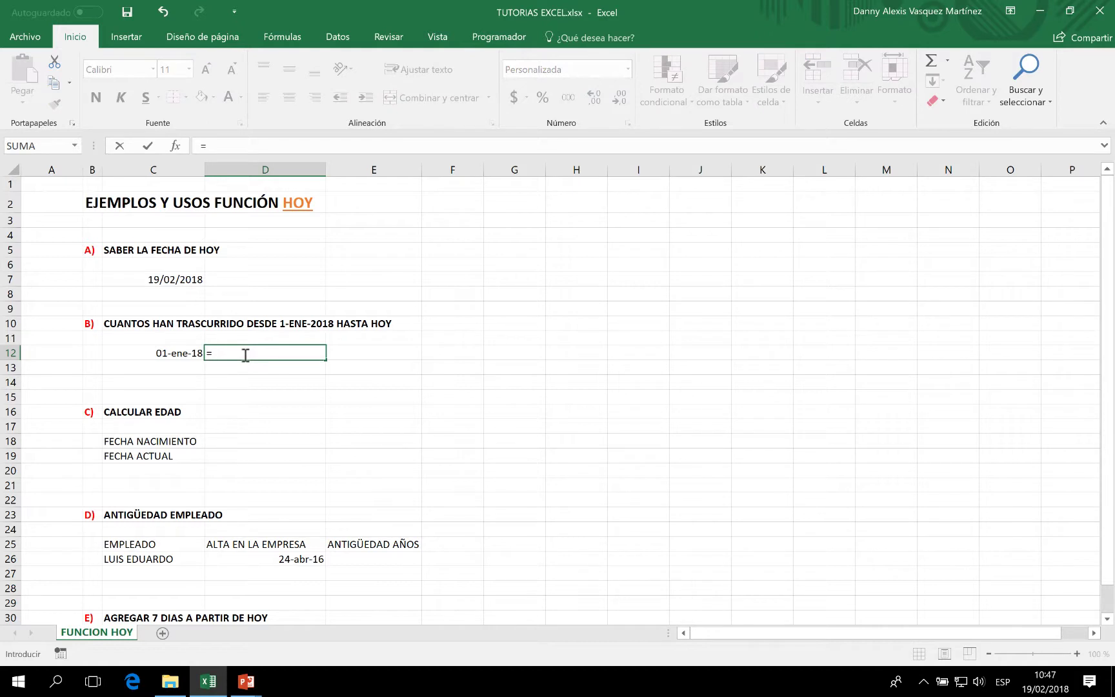
type("hoy()")
key("Return")
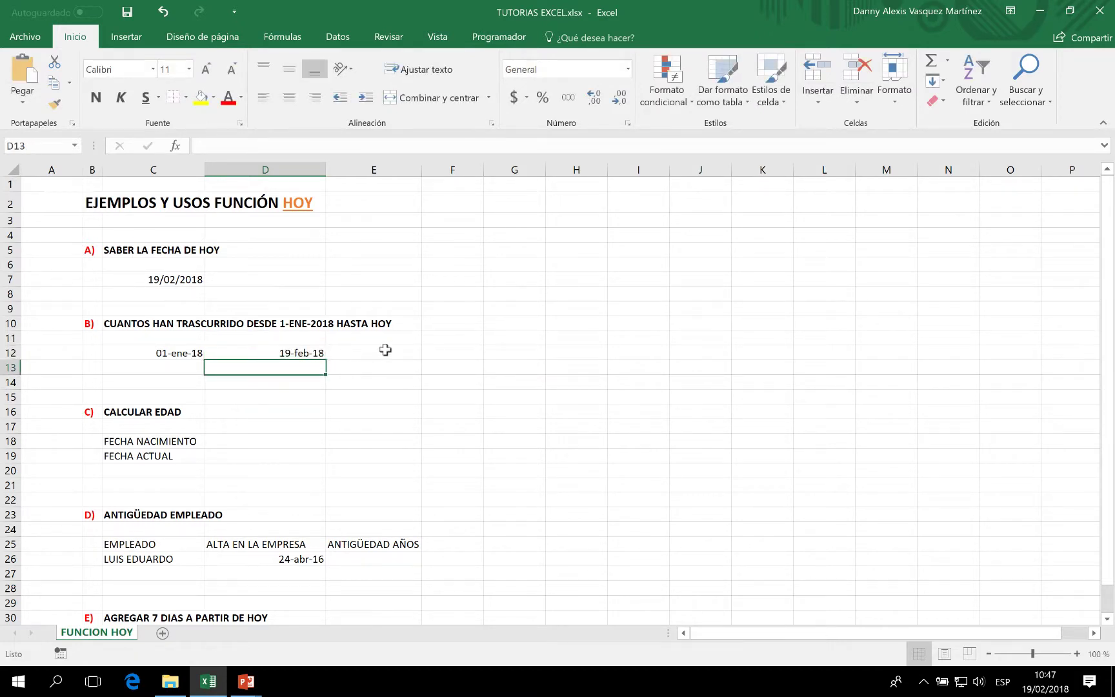
Put =D12-C12 in E12 to get the 49 days elapsed
left_click(386, 350)
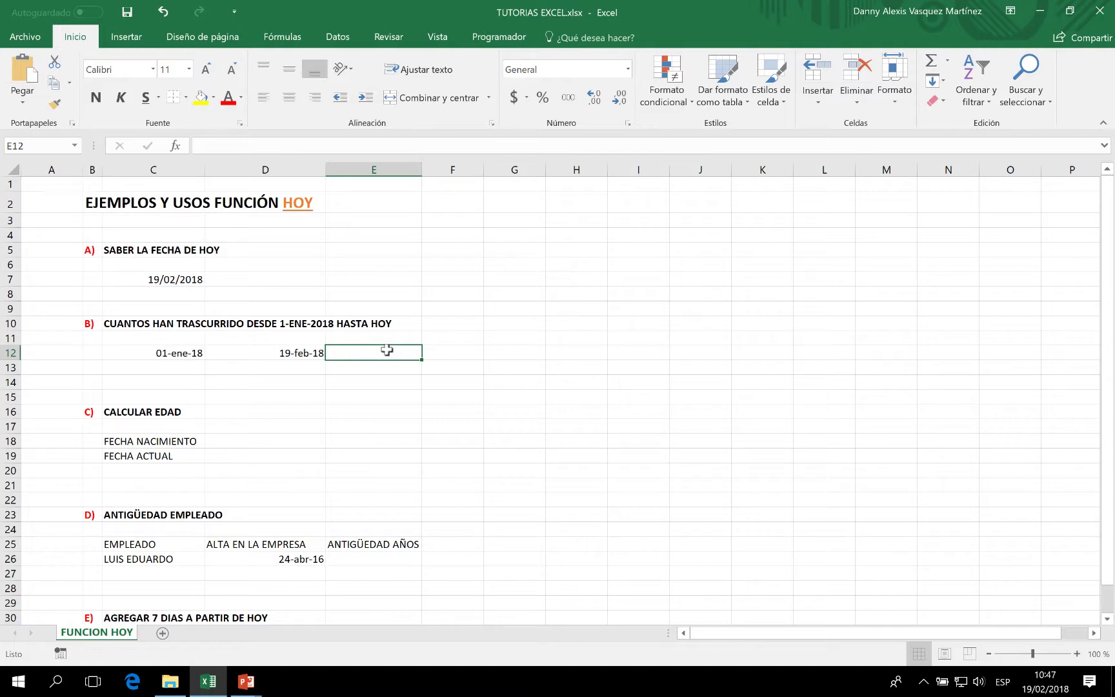
type("=")
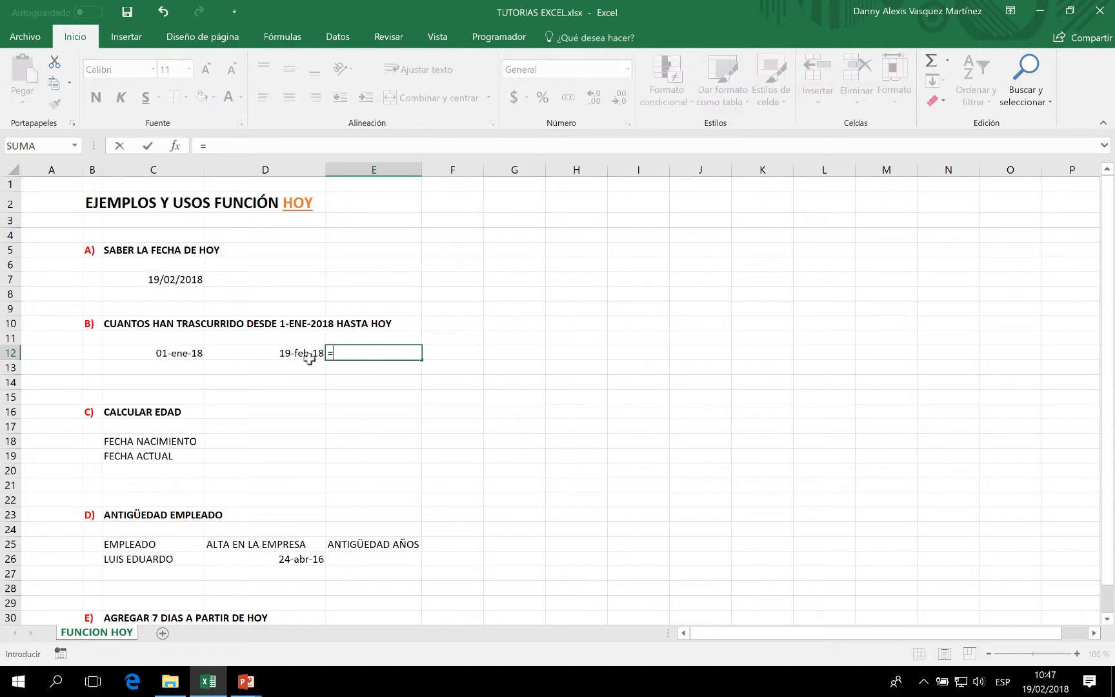
left_click(294, 353)
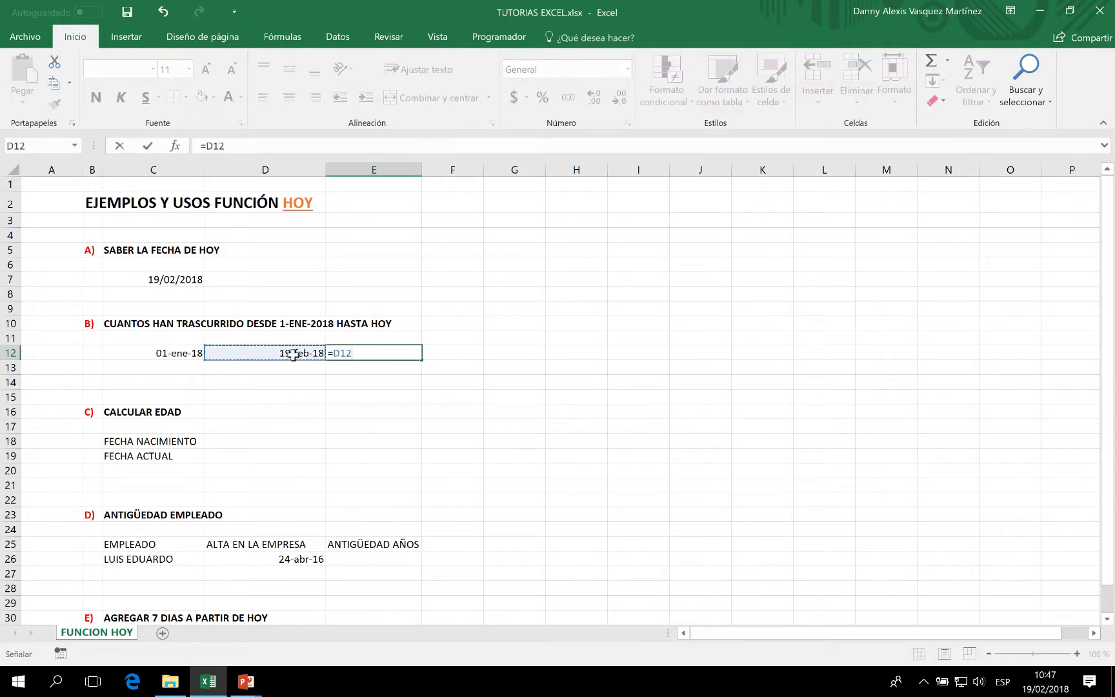
type("-")
left_click(181, 360)
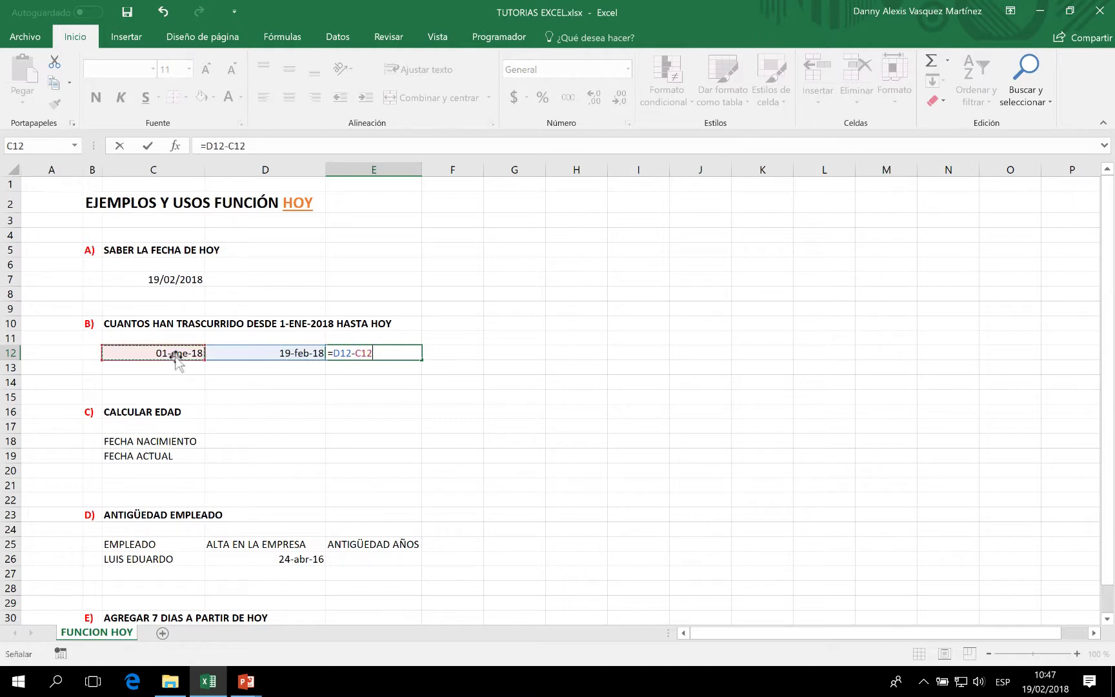
key("Return")
left_click(371, 354)
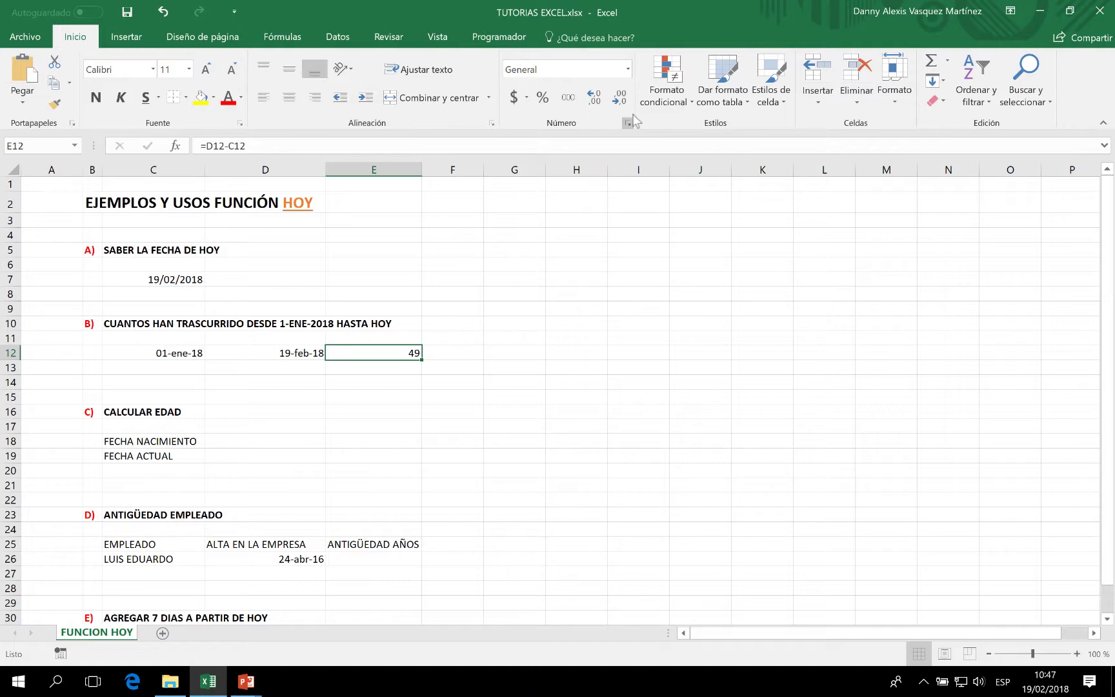
Try several number formats on E12, settling on General so it reads 49
left_click(628, 70)
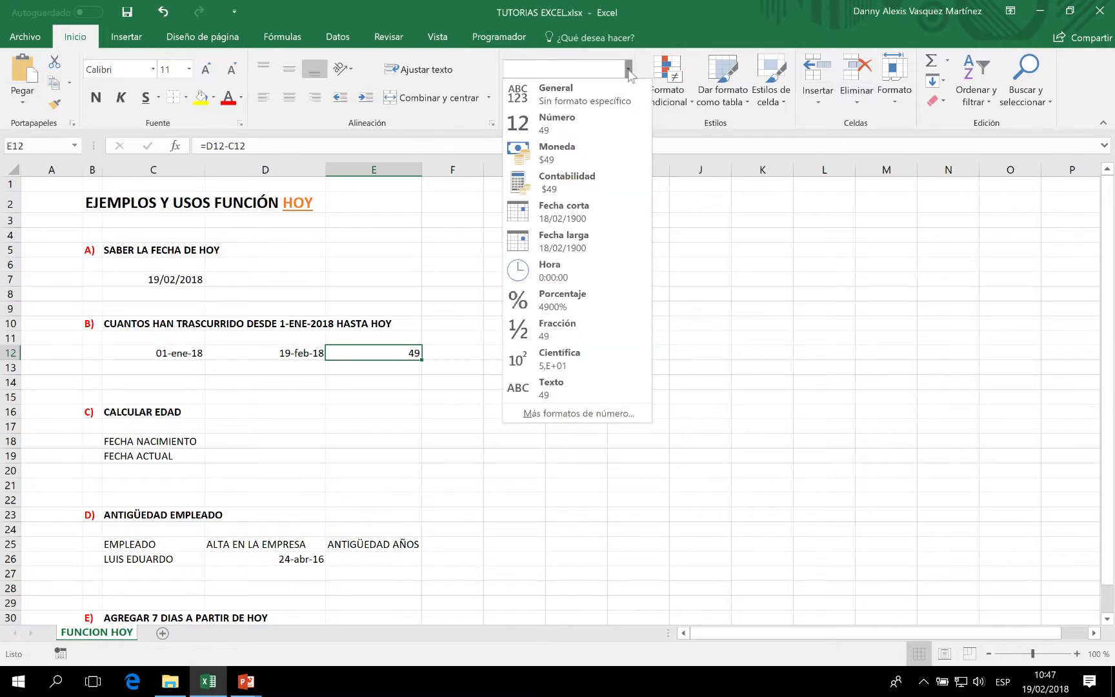
left_click(583, 126)
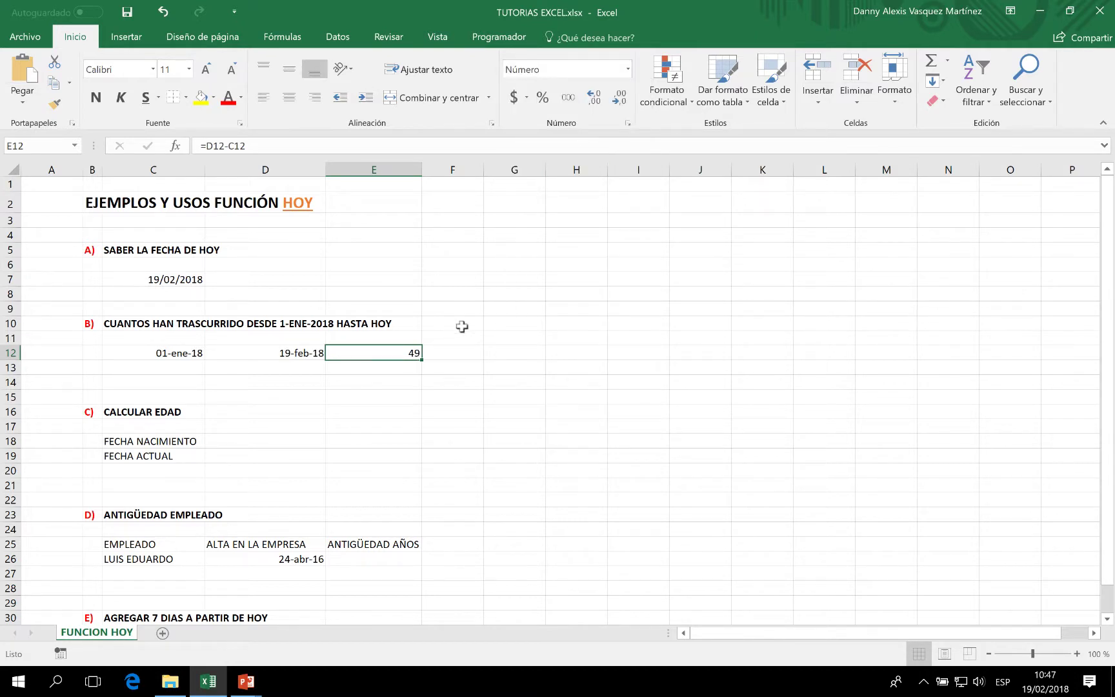
left_click(628, 69)
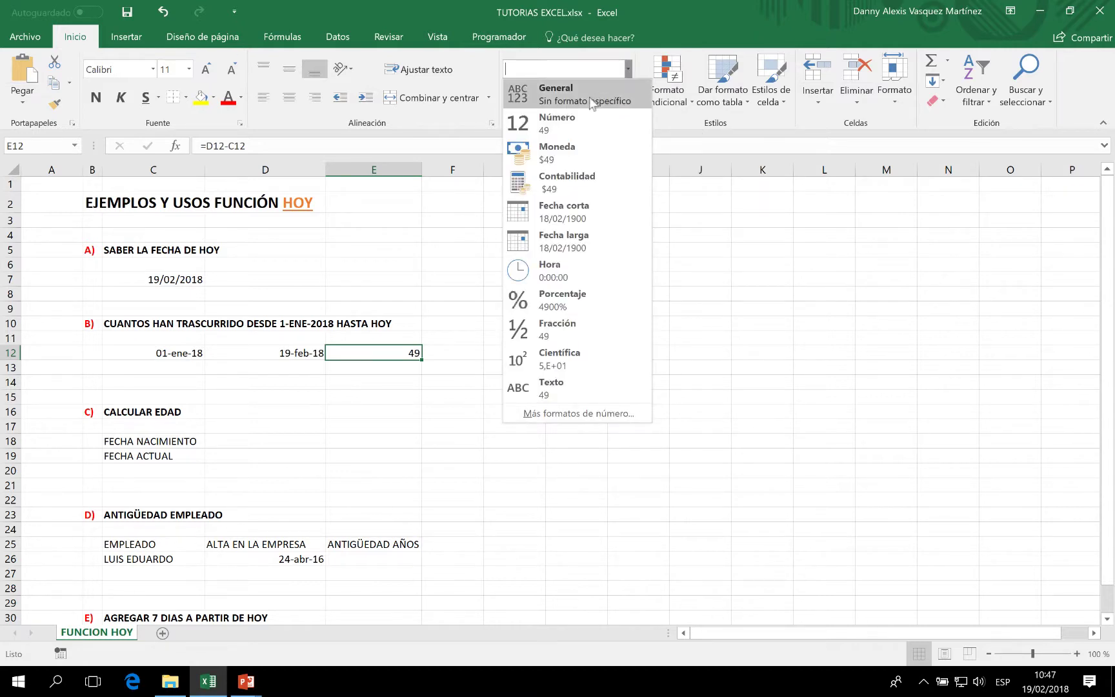
left_click(566, 212)
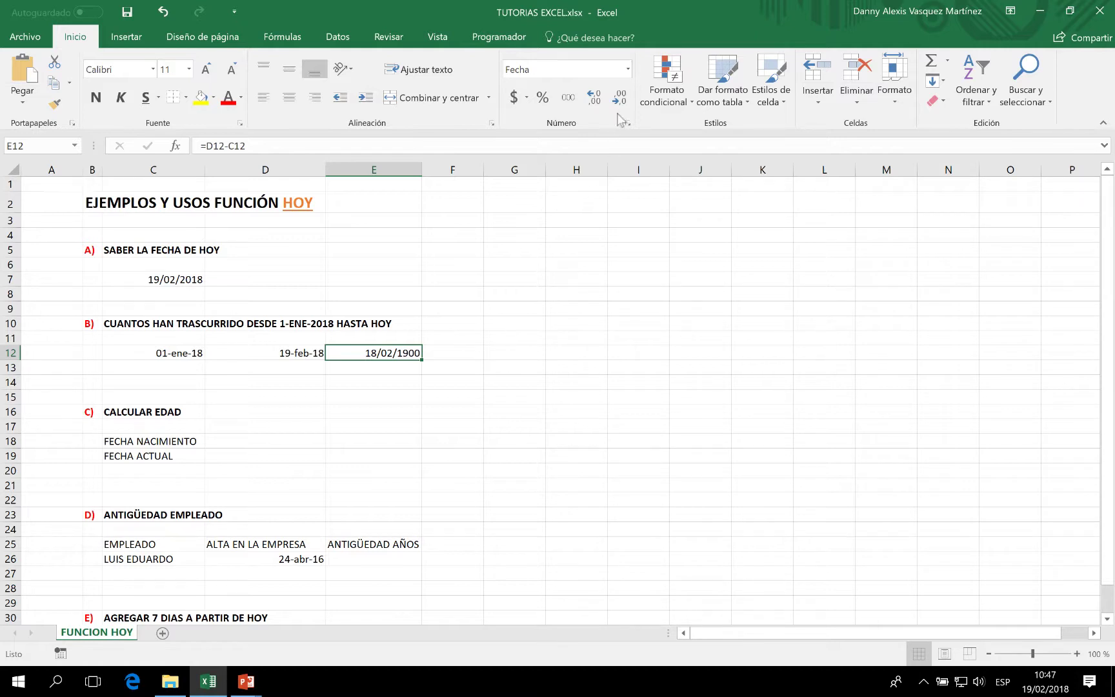
left_click(628, 72)
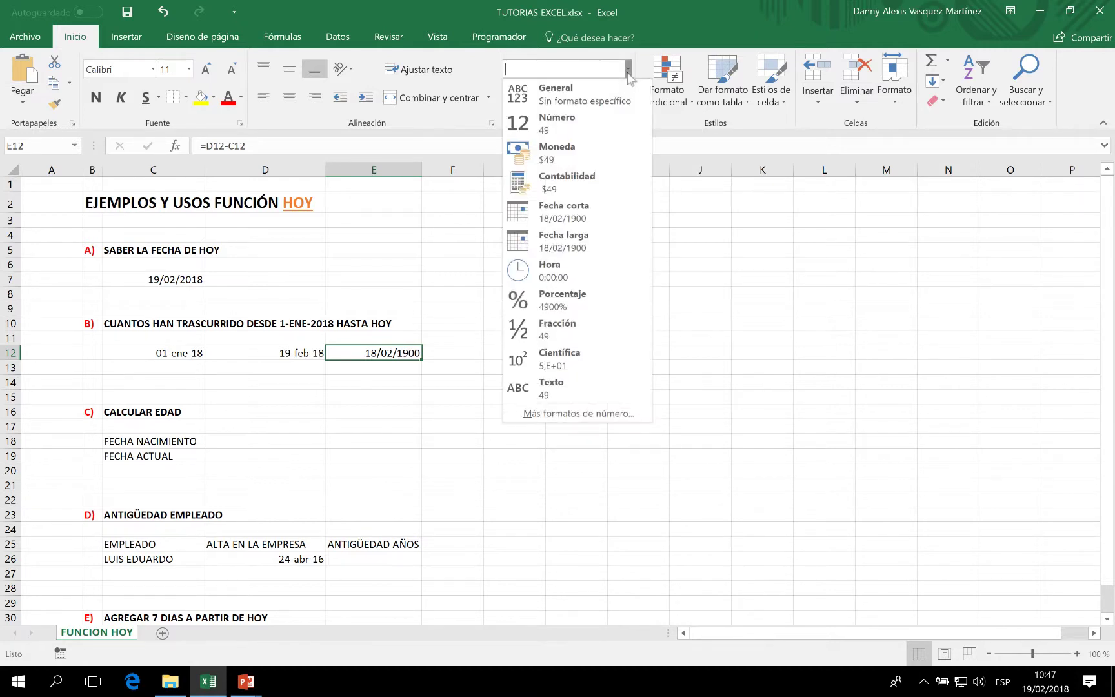
left_click(592, 103)
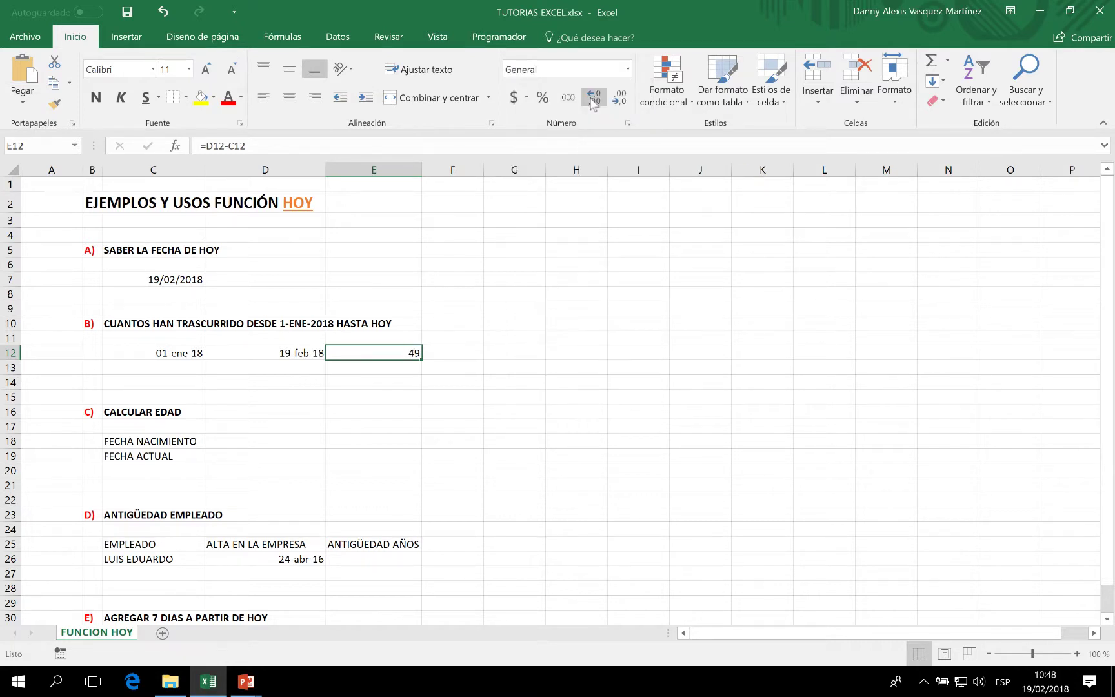
left_click(628, 69)
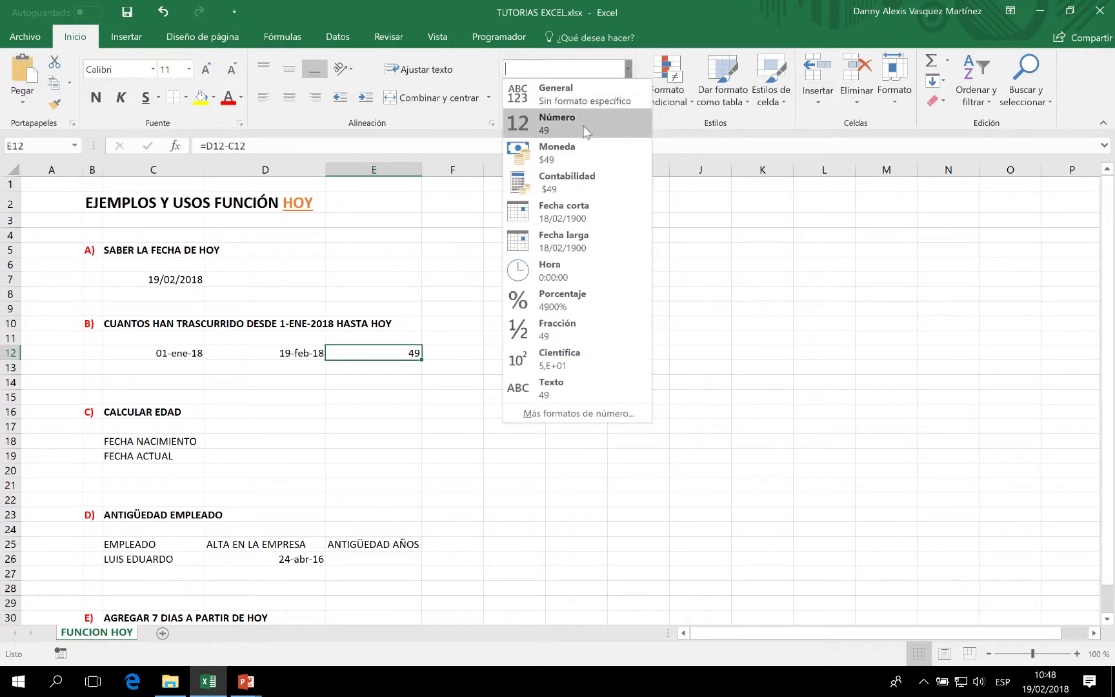
left_click(686, 260)
left_click(311, 425)
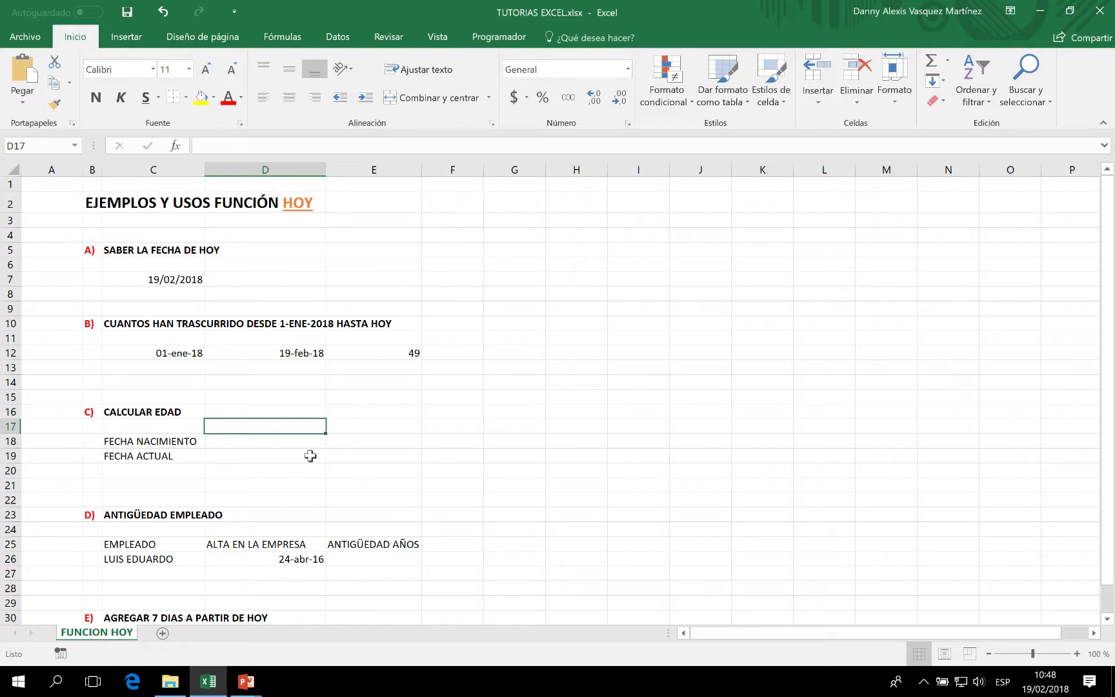
Enter the birth date 21 may 1981 in D18 and =HOY() in D19
left_click(249, 442)
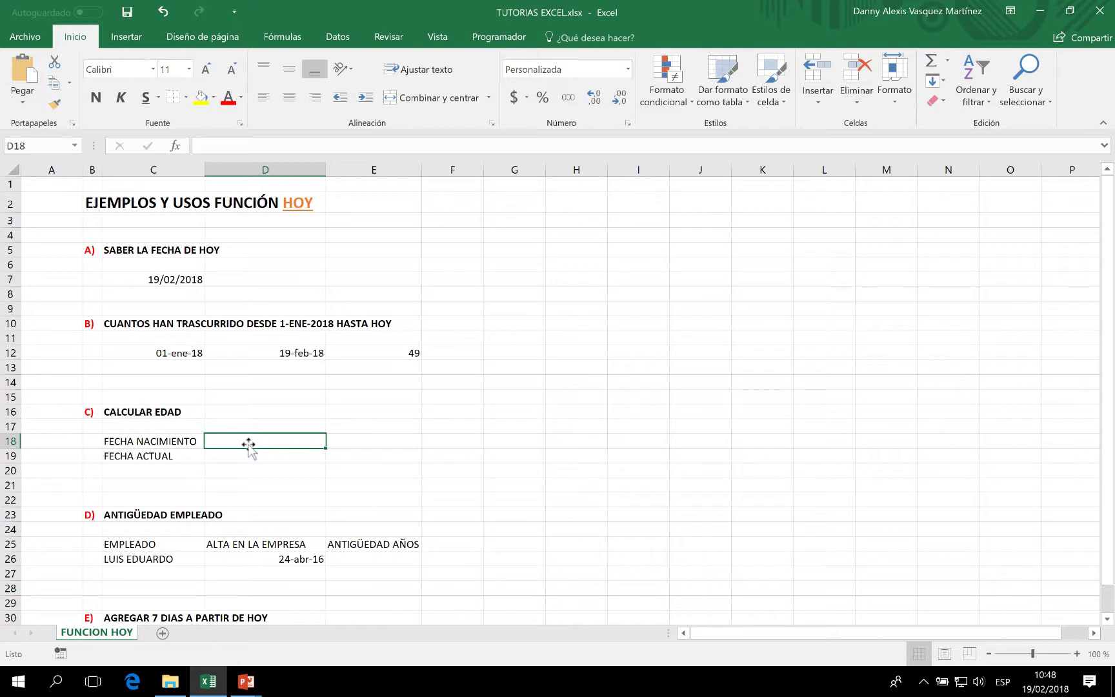
type("21 may ")
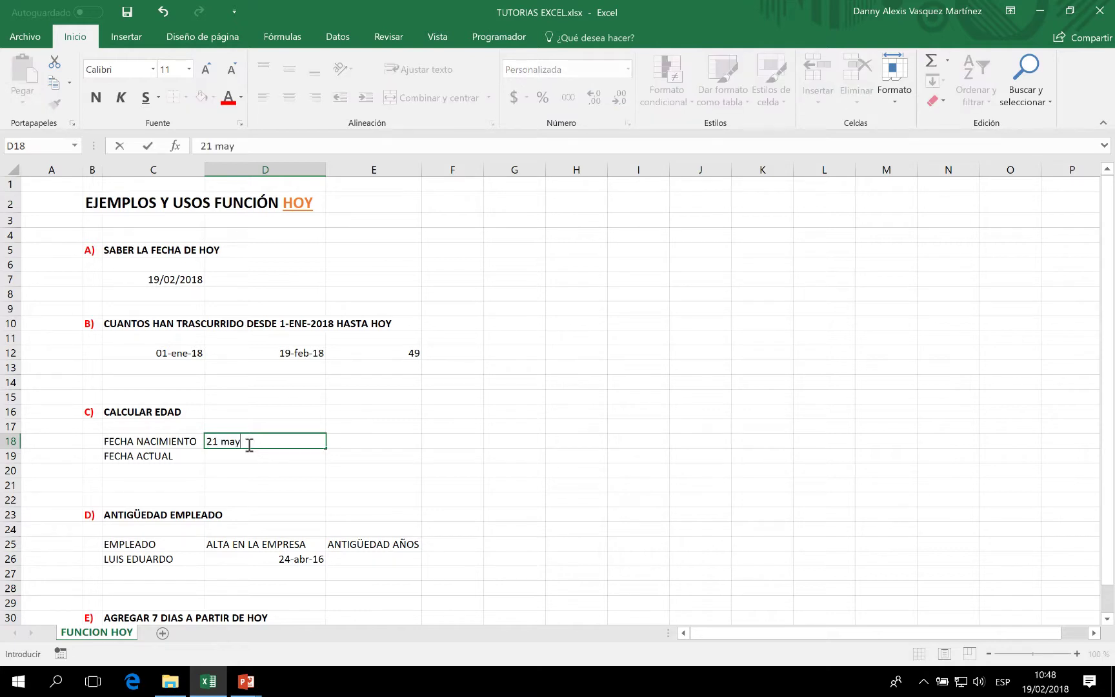
type("1981")
key("Return")
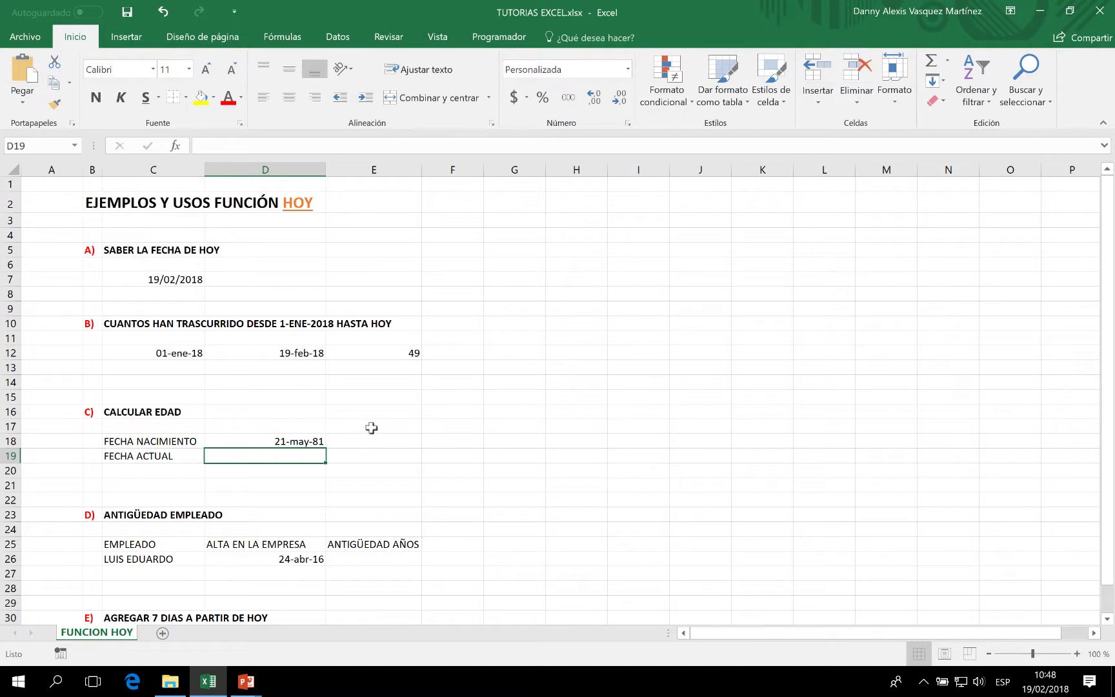
type("=")
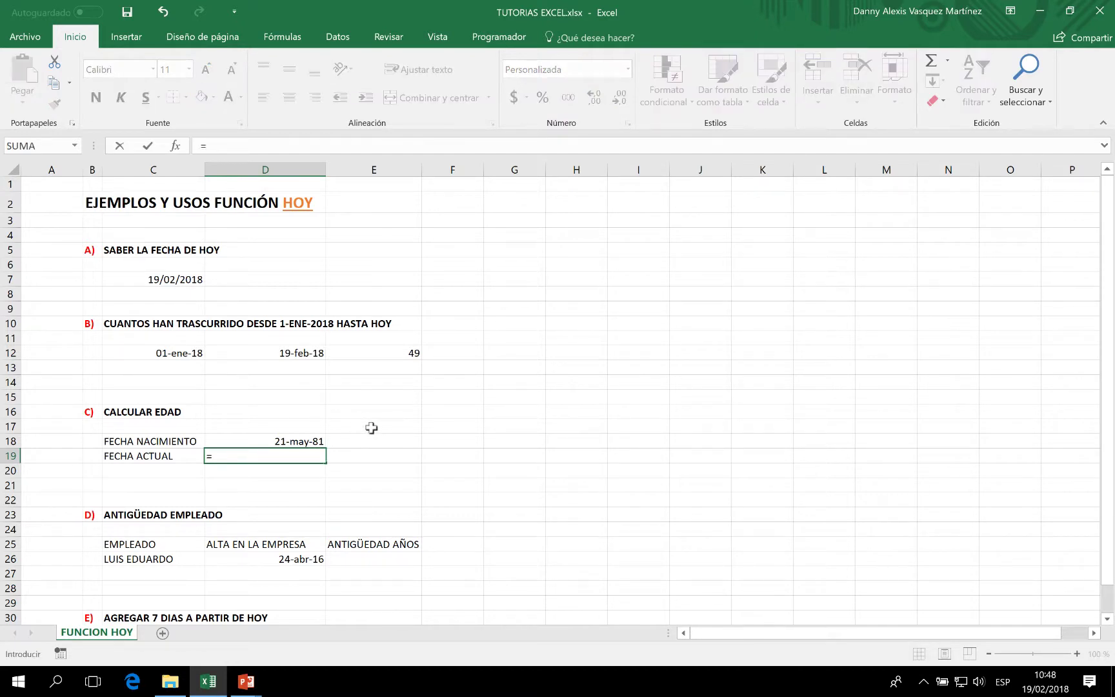
type("hoy")
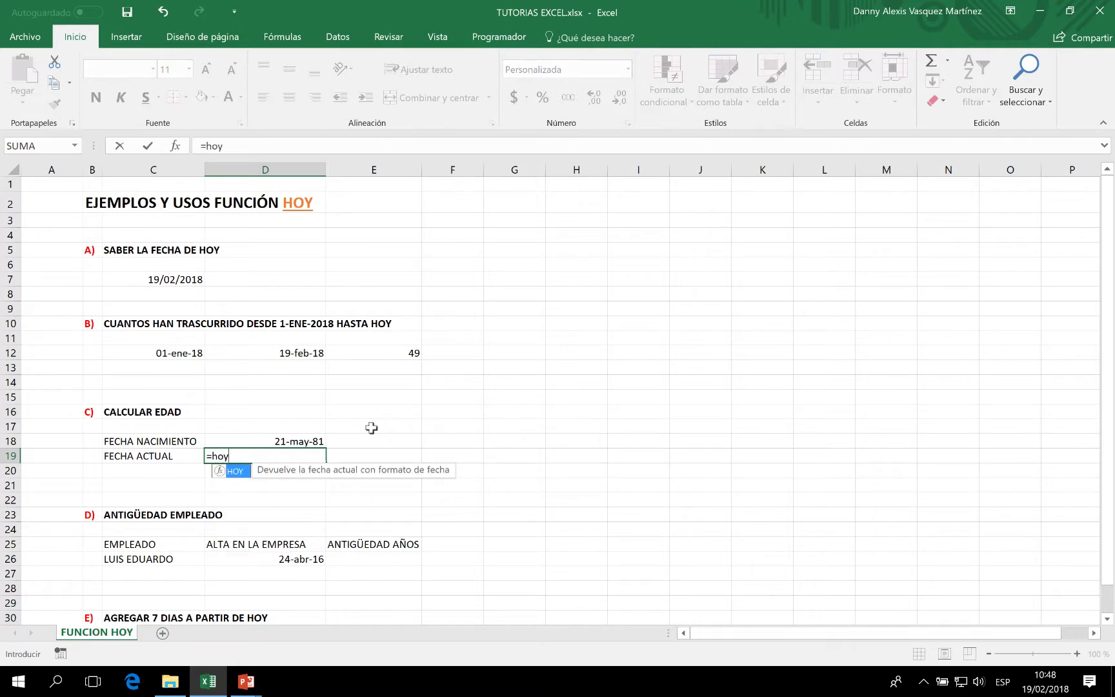
type("()")
key("Return")
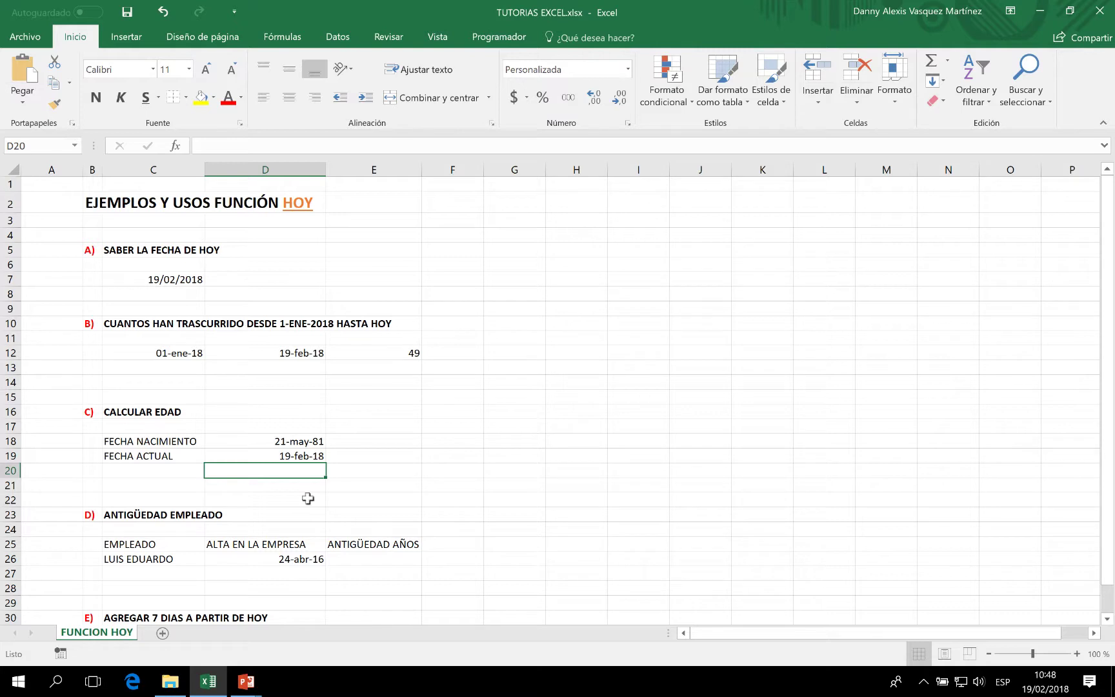
type("=")
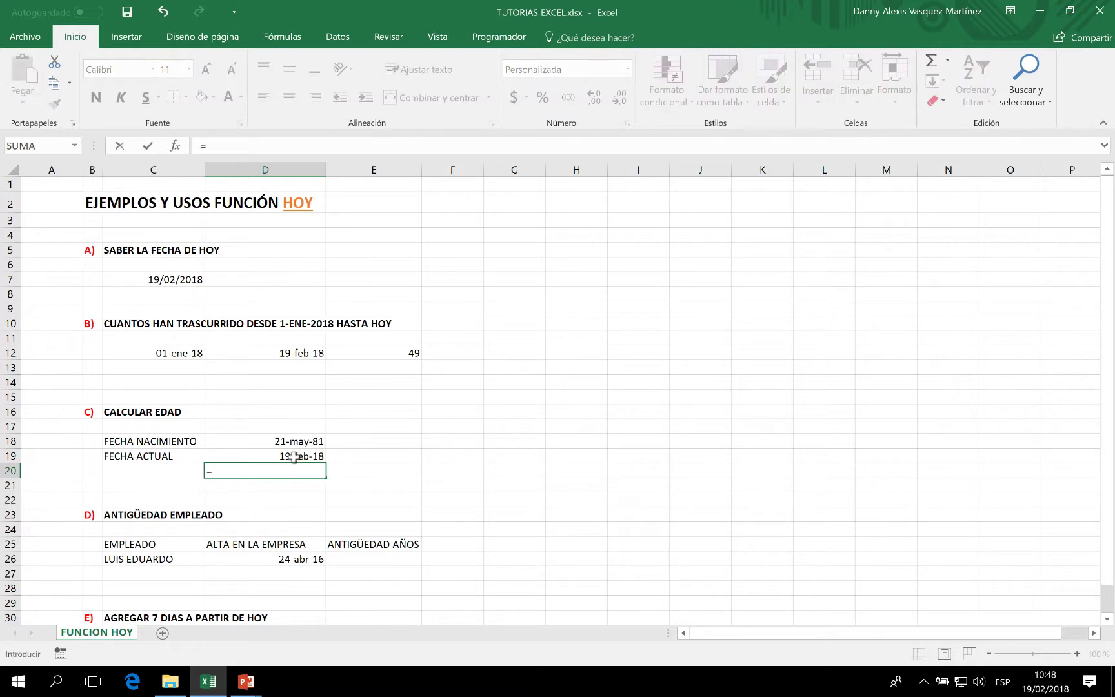
Build the age formula =(D19-D18)/365 in D20
left_click(289, 455)
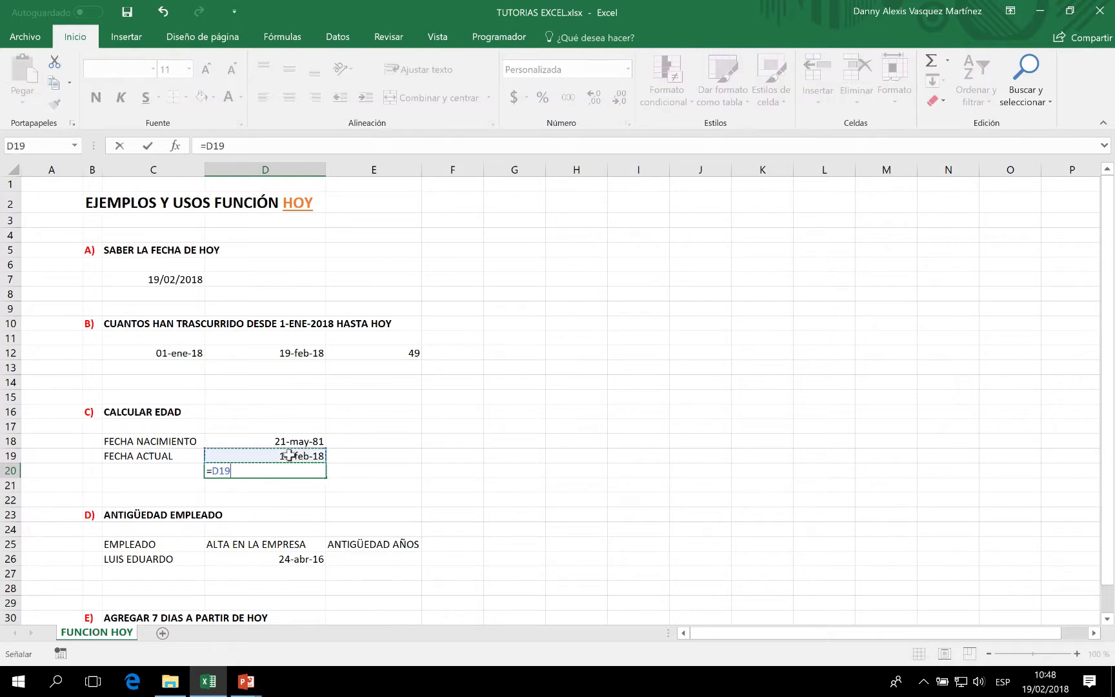
type("-")
left_click(298, 439)
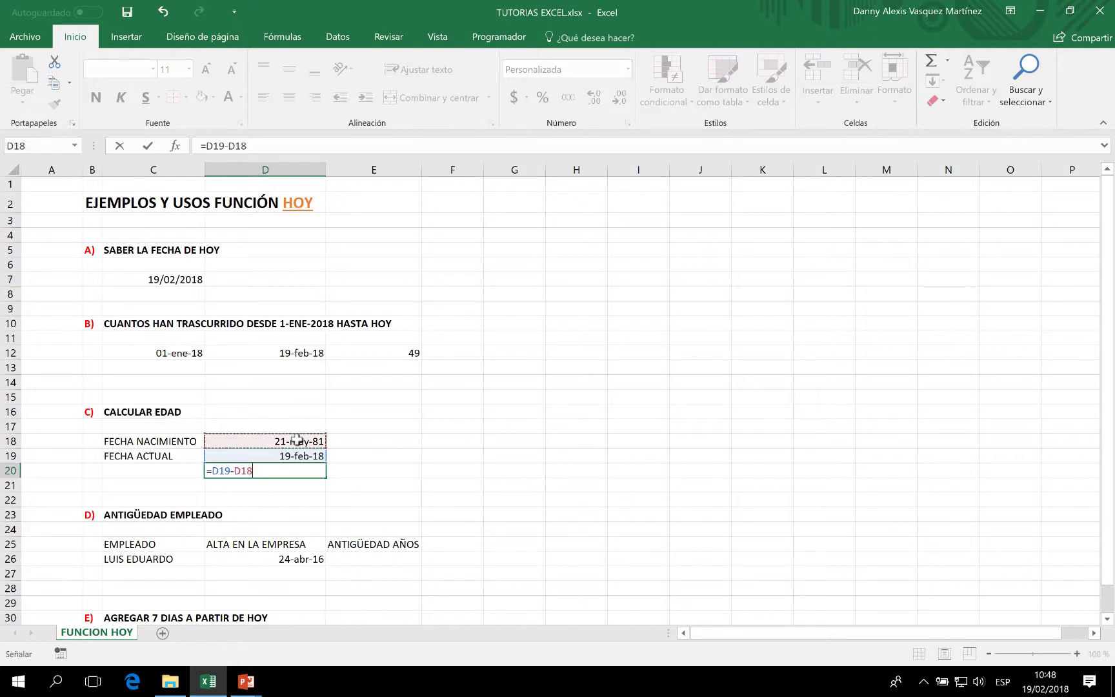
left_click(271, 147)
type(")")
left_click(205, 146)
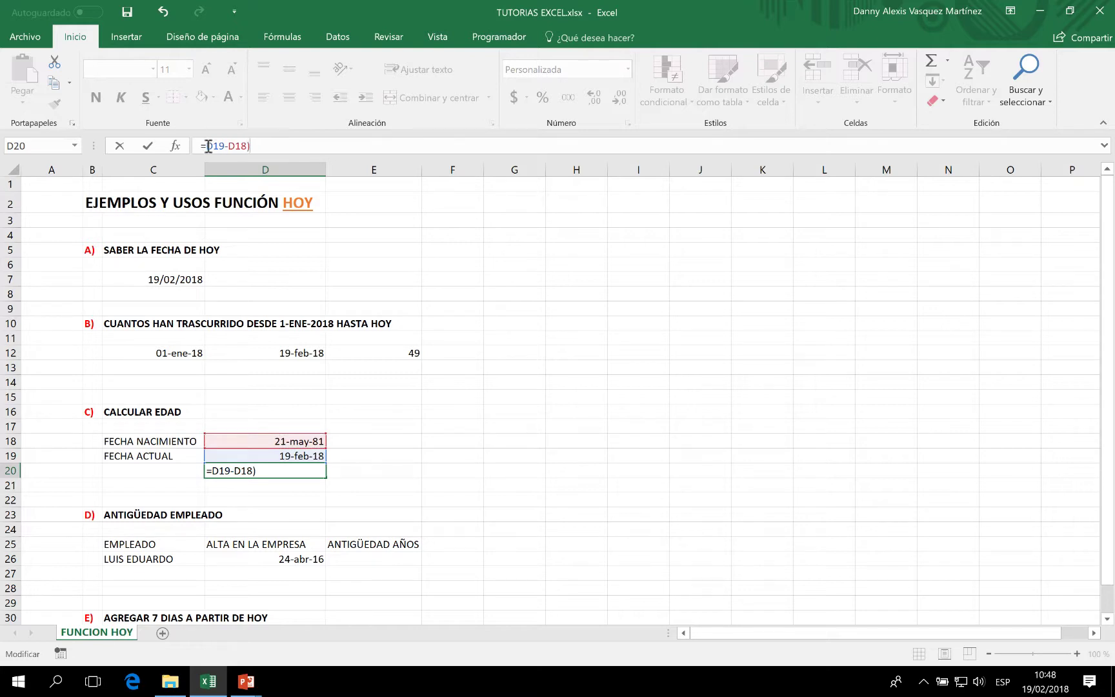
type("(")
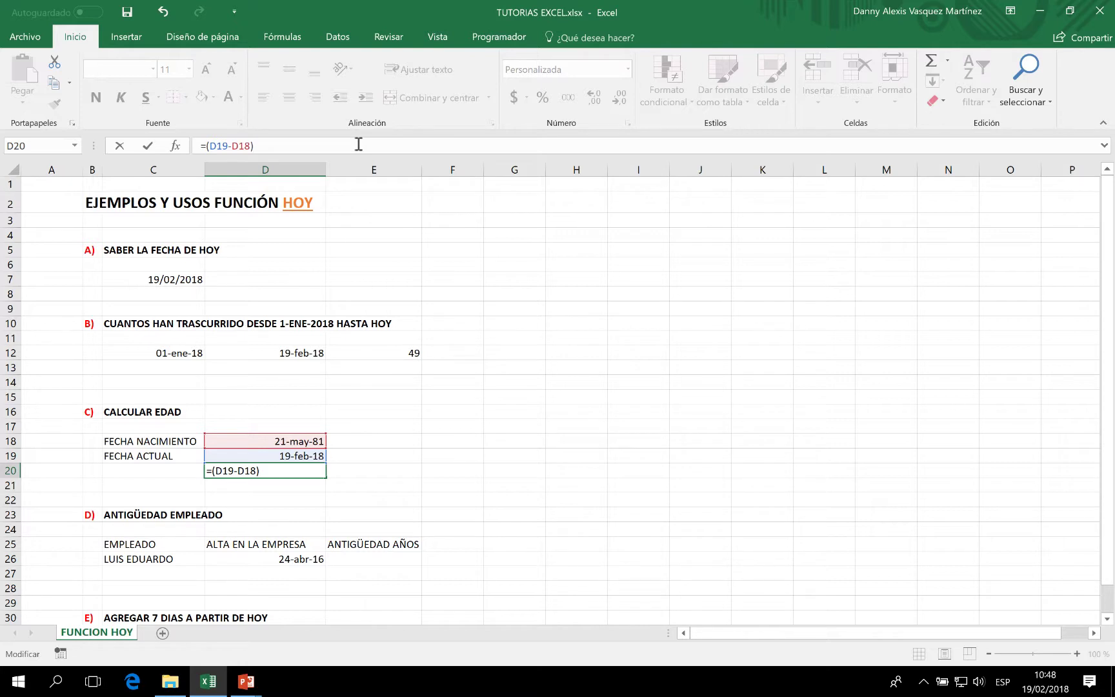
type("/36")
type("5")
key("Return")
left_click(301, 471)
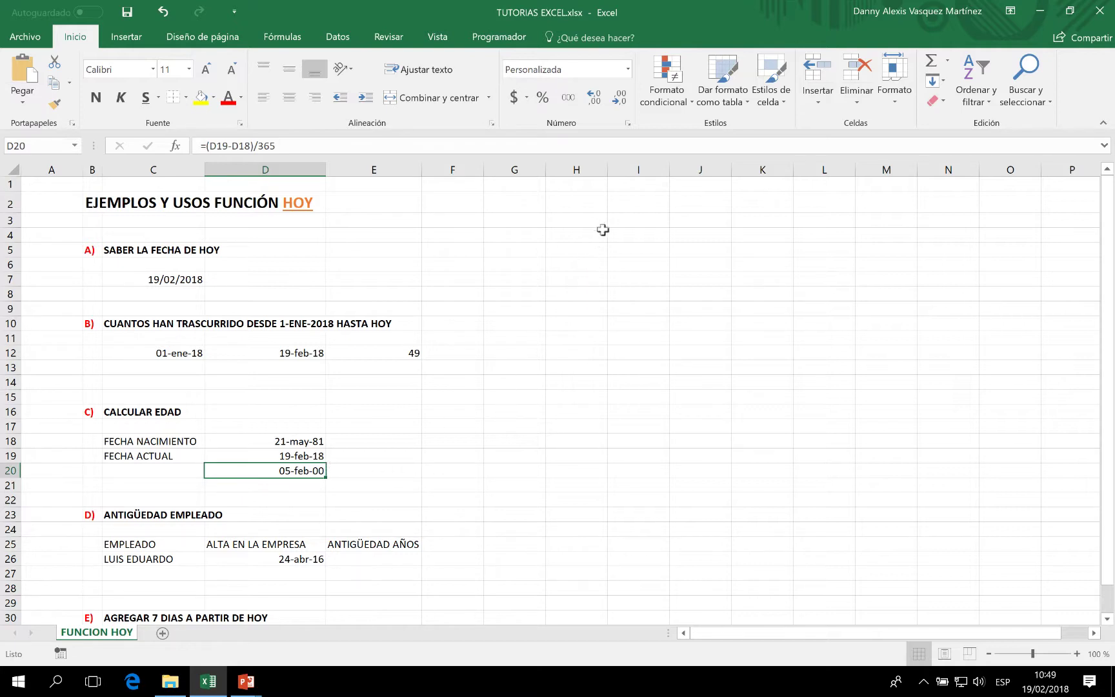
Format D20 as Número so the age reads 37, then scroll down to section D
left_click(627, 69)
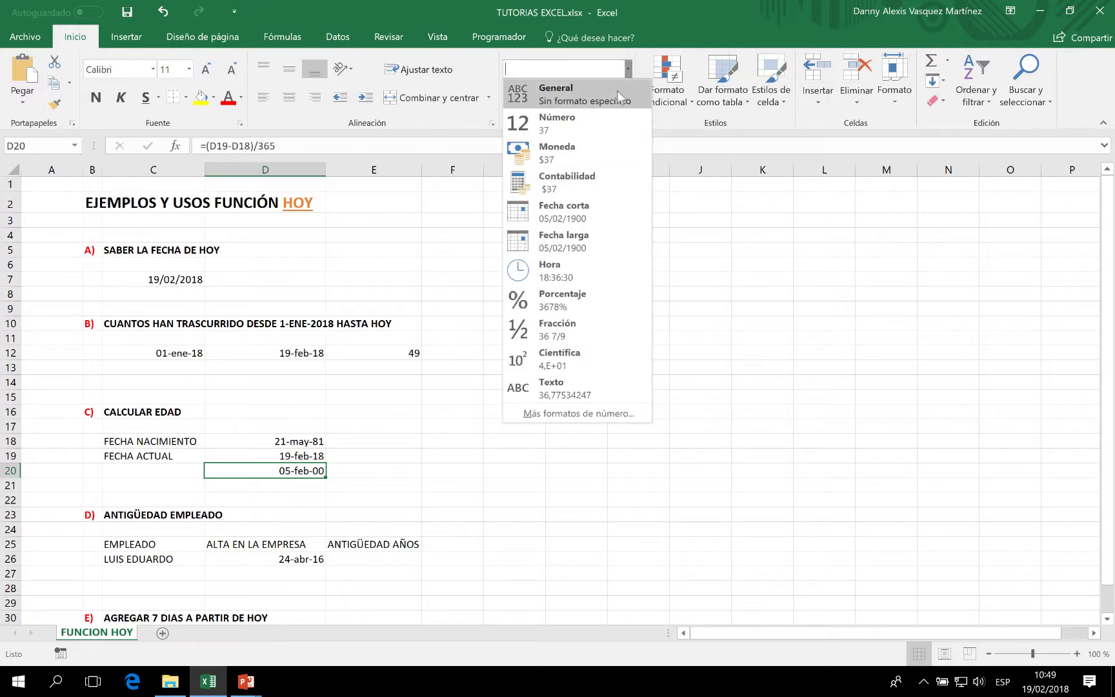
left_click(574, 124)
left_click(371, 492)
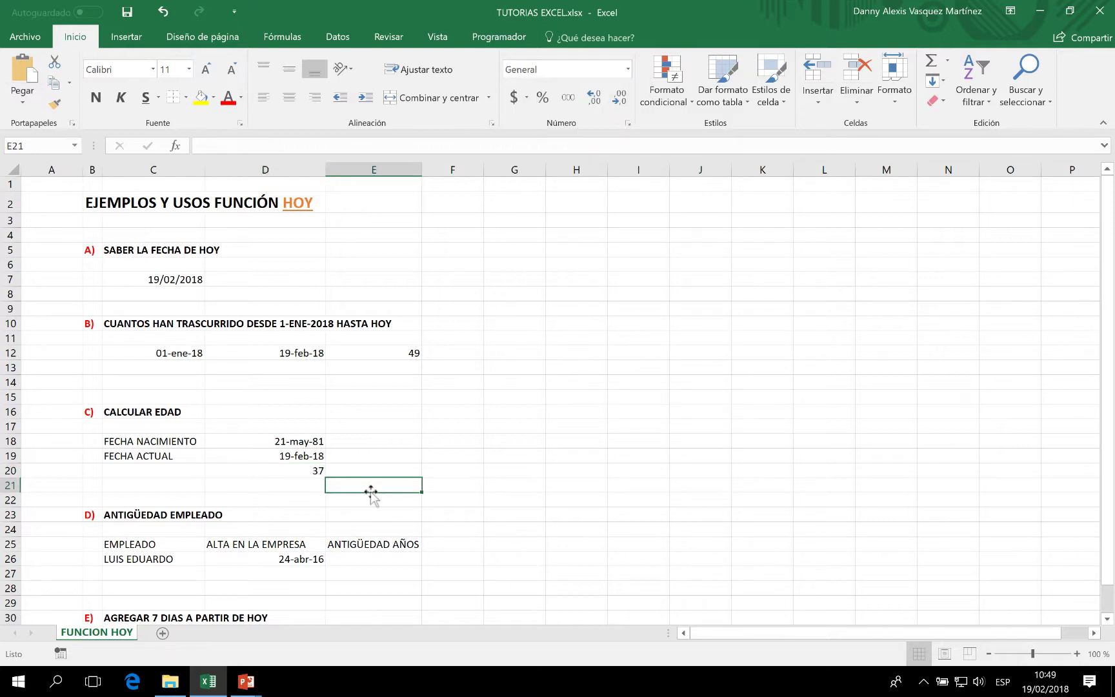
left_click(316, 473)
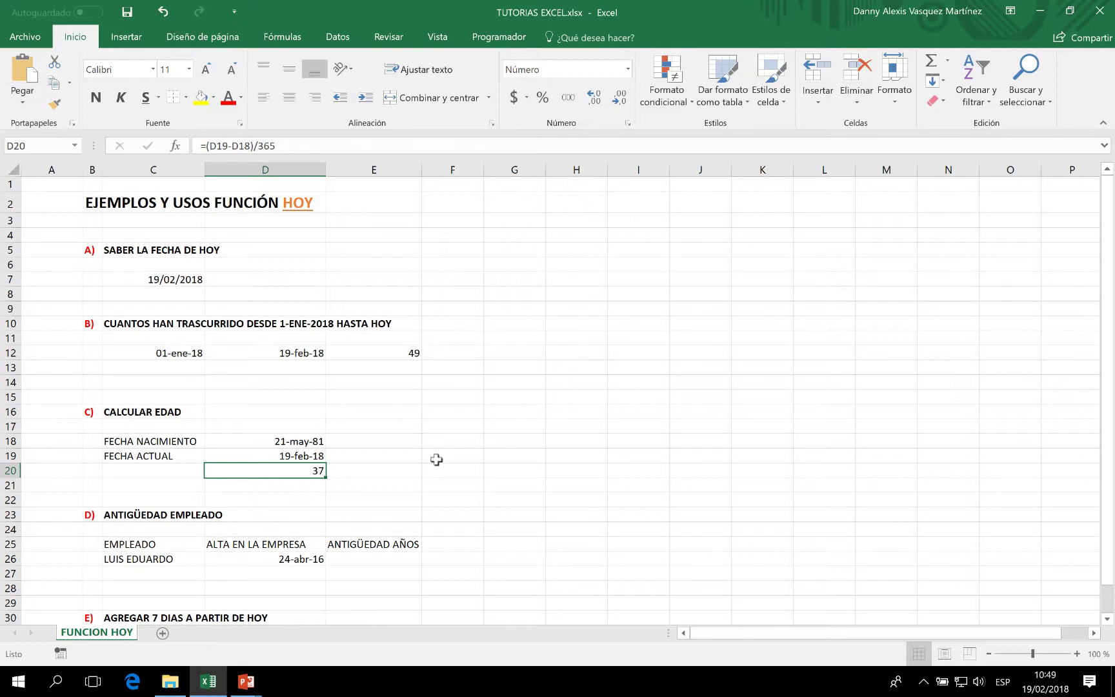
scroll(400, 409, "down", 1)
scroll(400, 408, "down", 2)
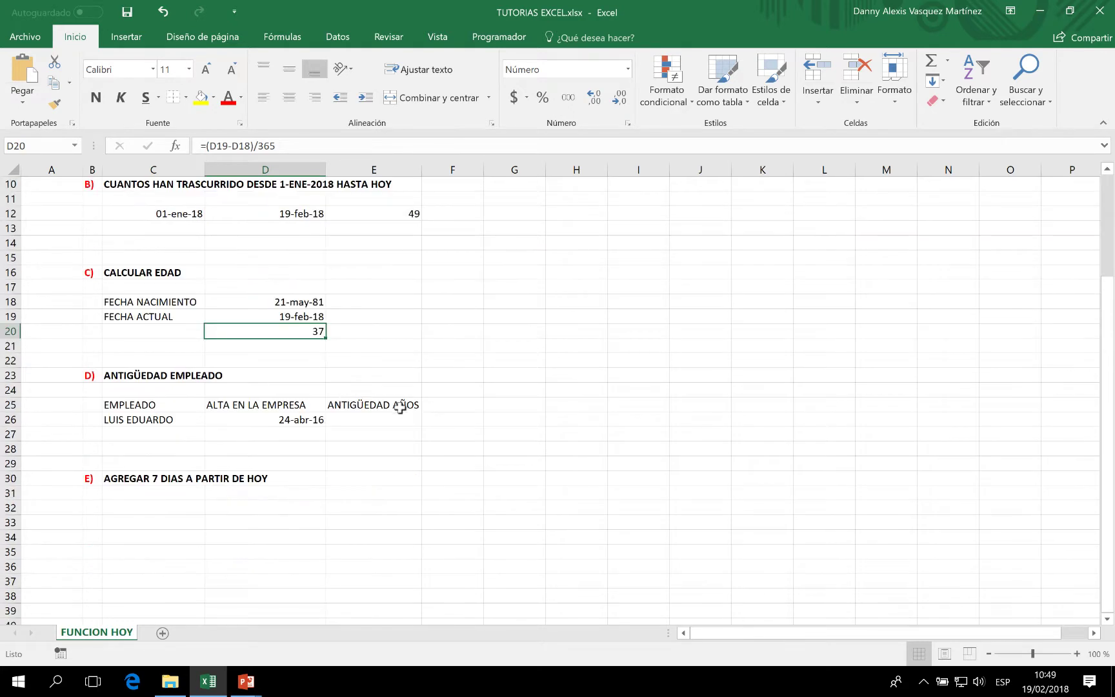
scroll(417, 409, "down", 1)
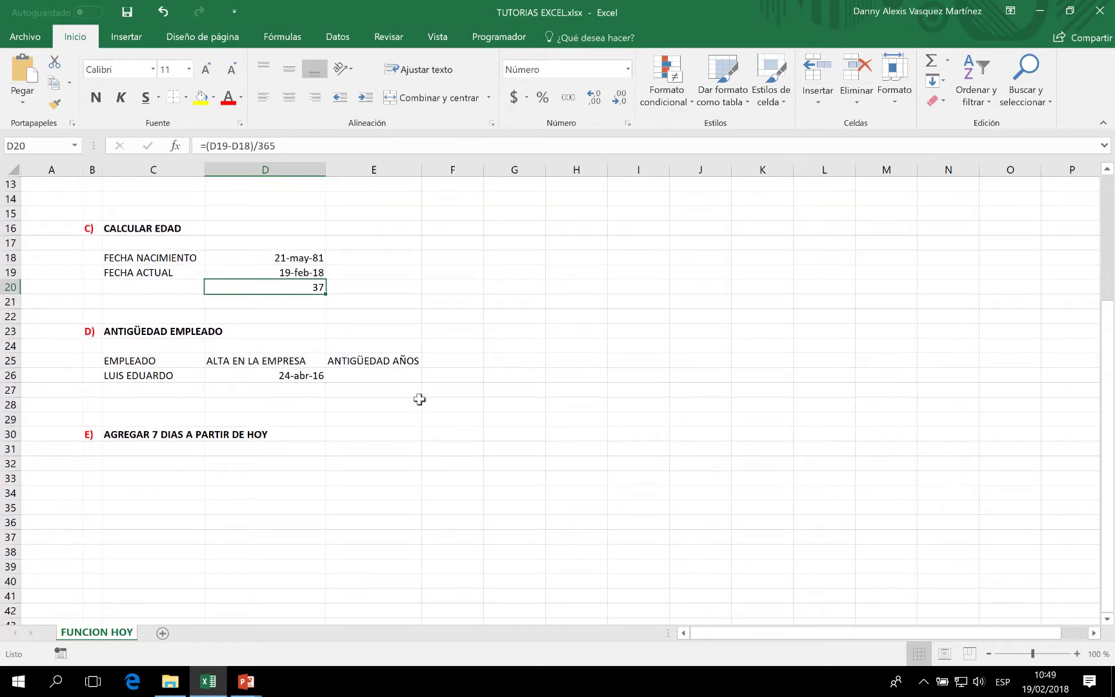
Enter =AÑO(HOY())-AÑO(D26) in E26 for years since the 24-abr-16 hire date
left_click(298, 374)
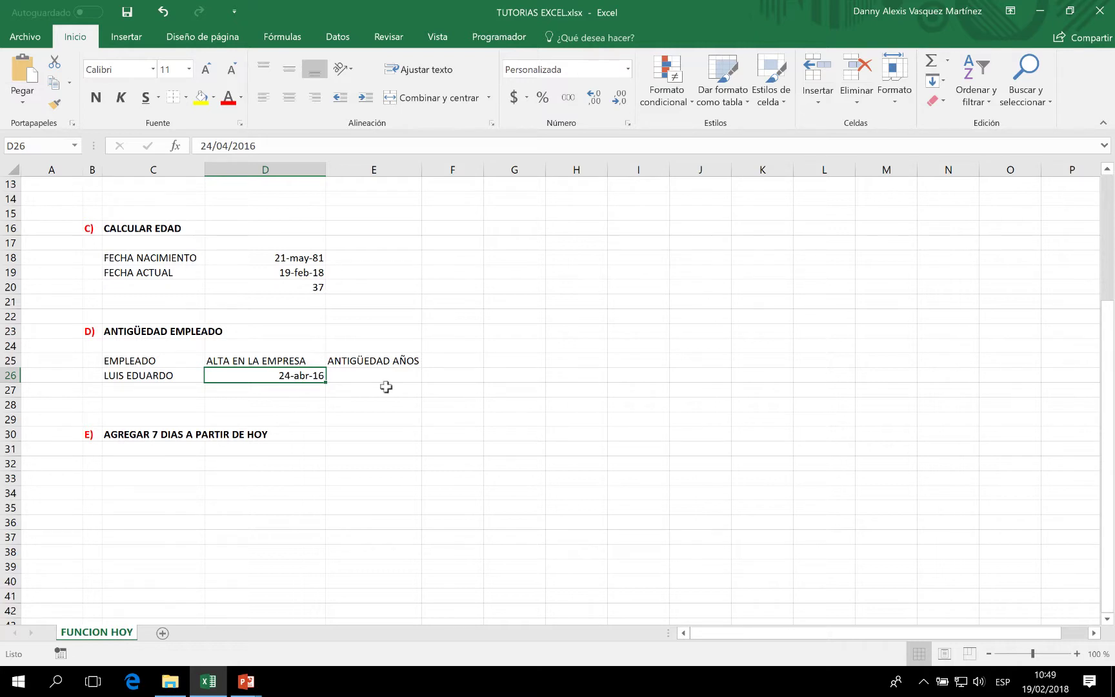
left_click(365, 377)
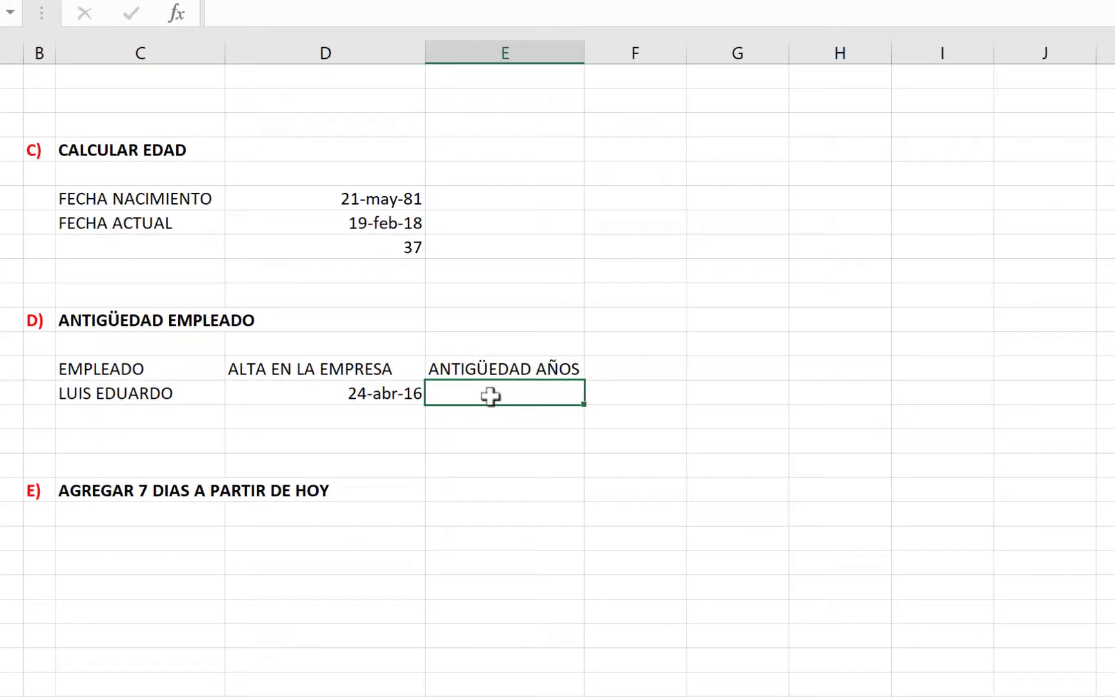
type("=")
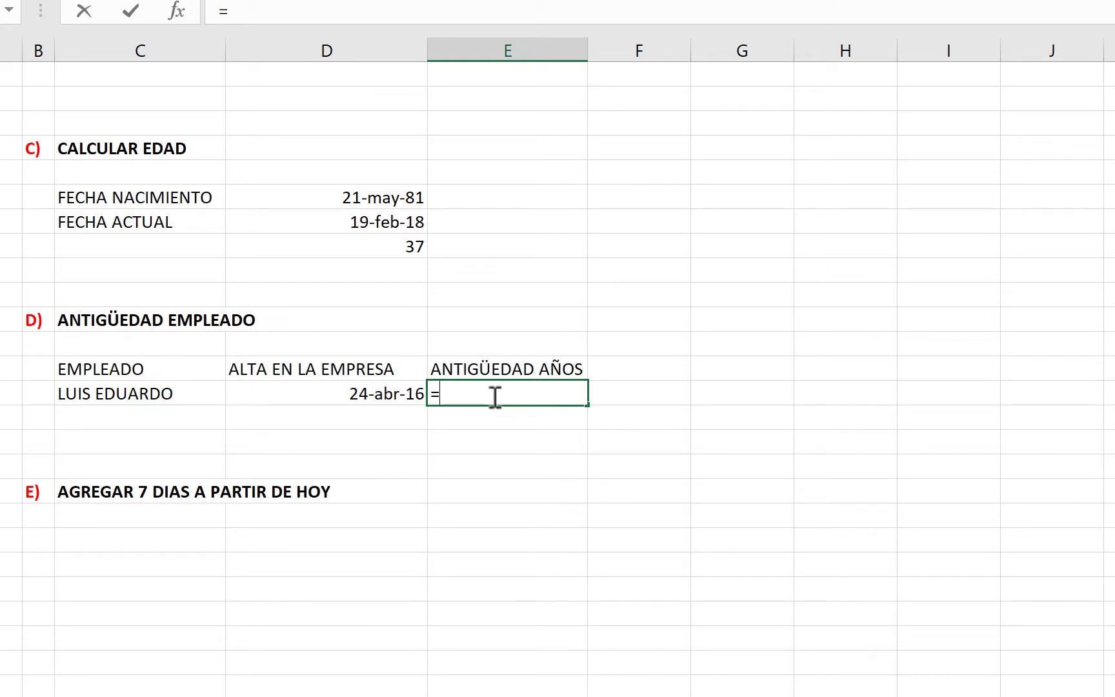
type("año")
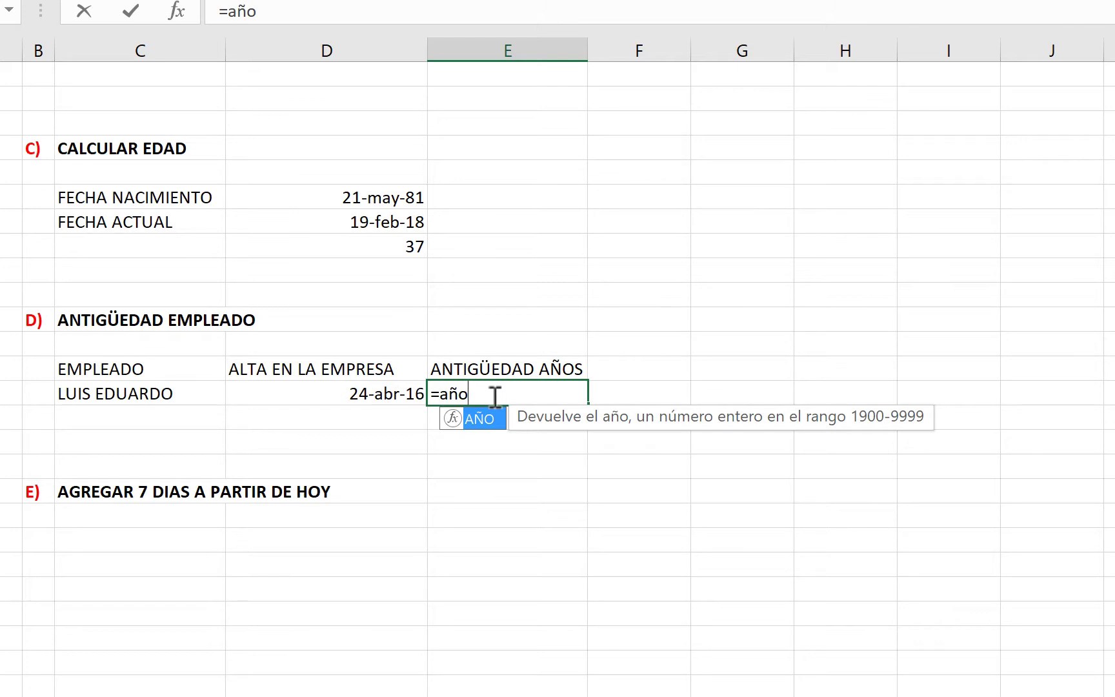
type("(h")
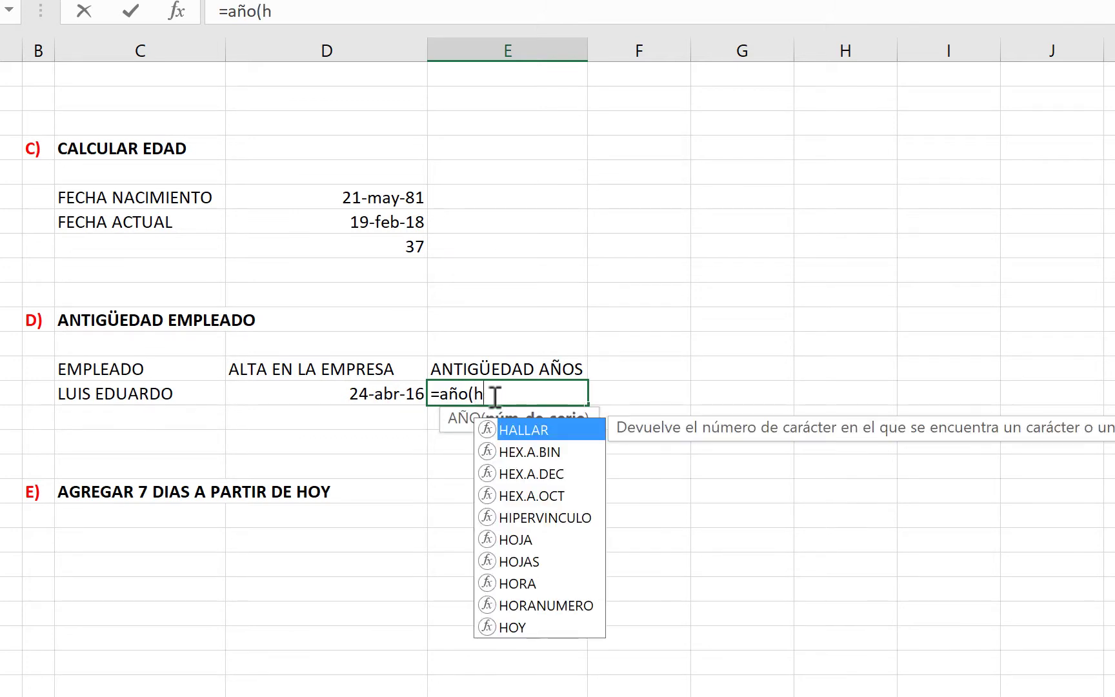
type("oy")
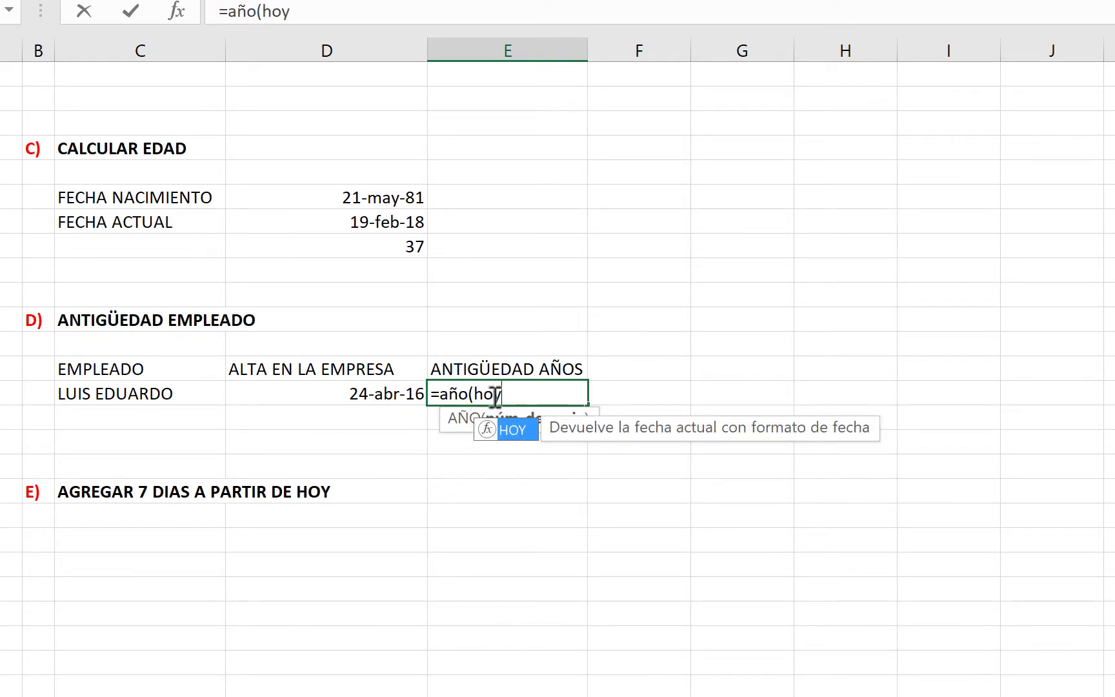
type("()")
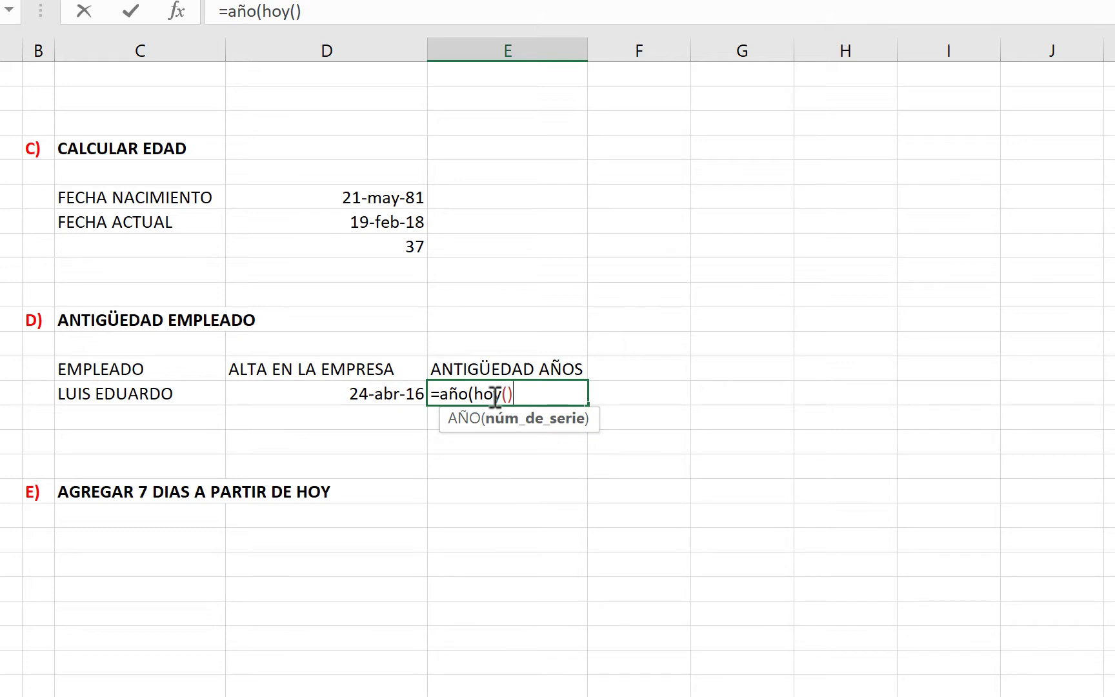
type(")-")
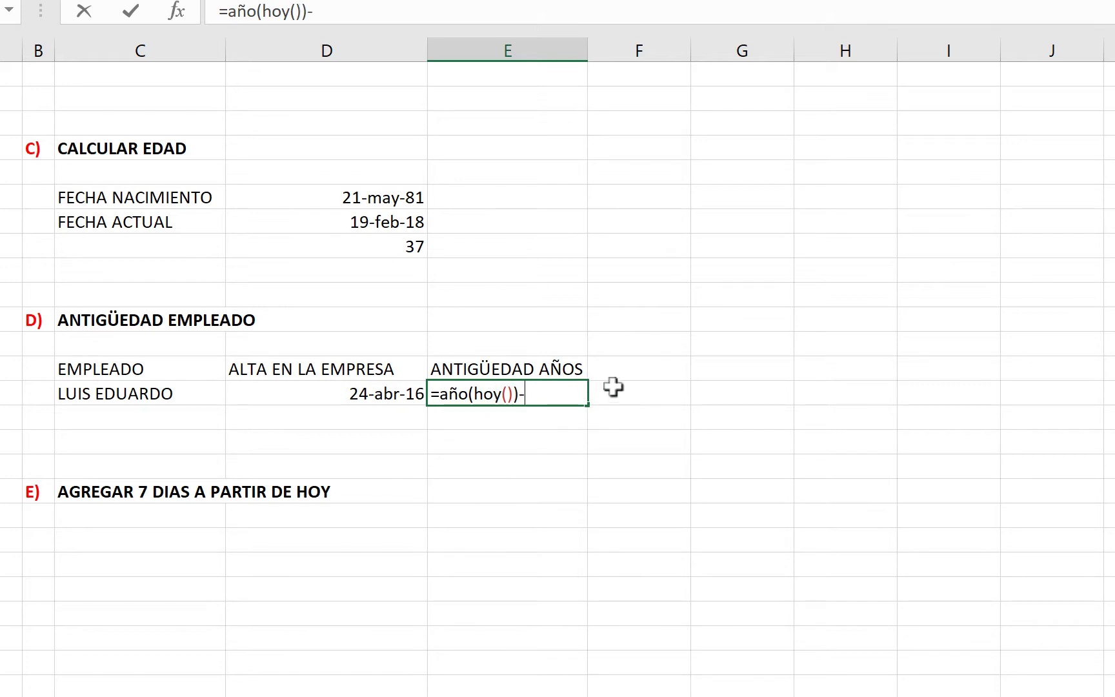
type("añ")
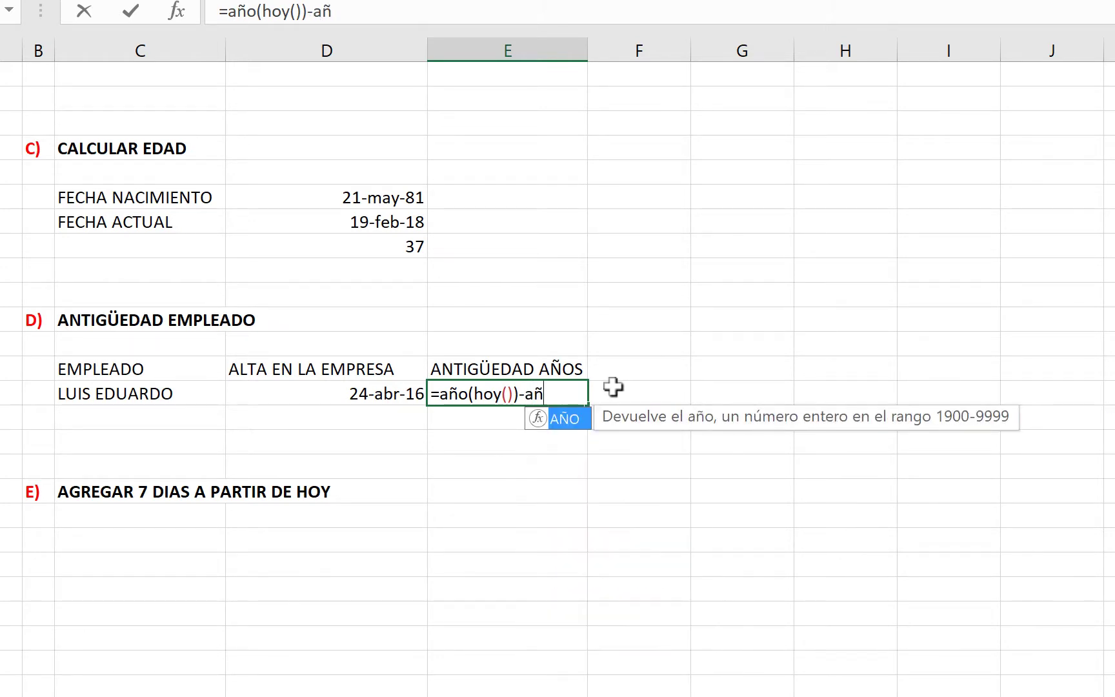
type("o(")
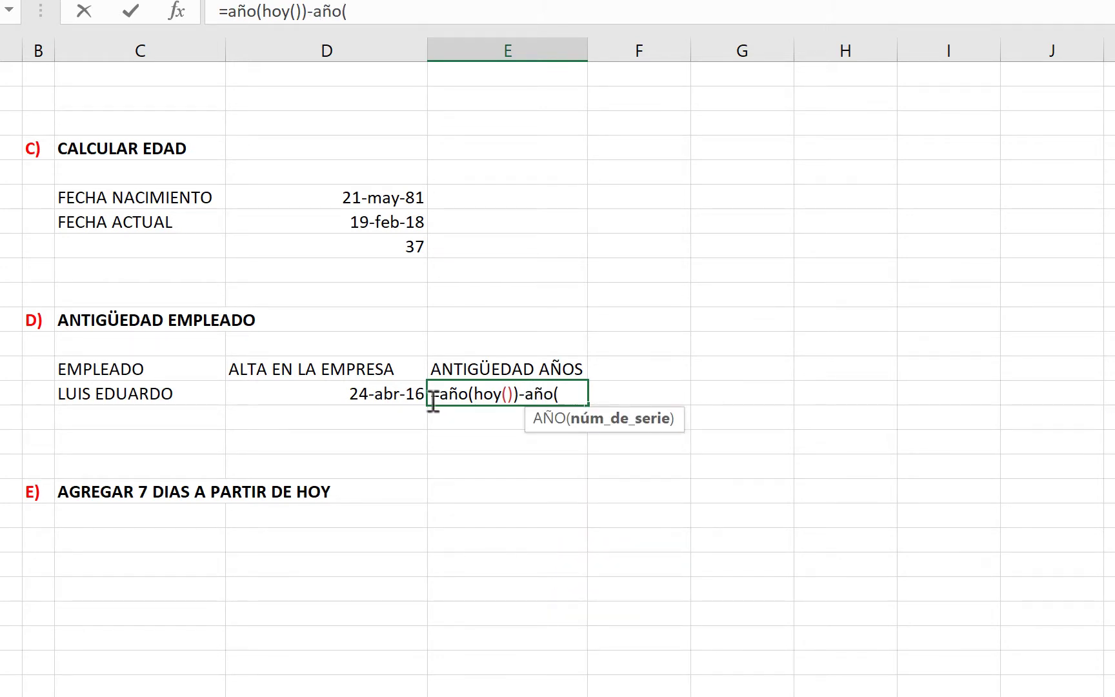
left_click(368, 389)
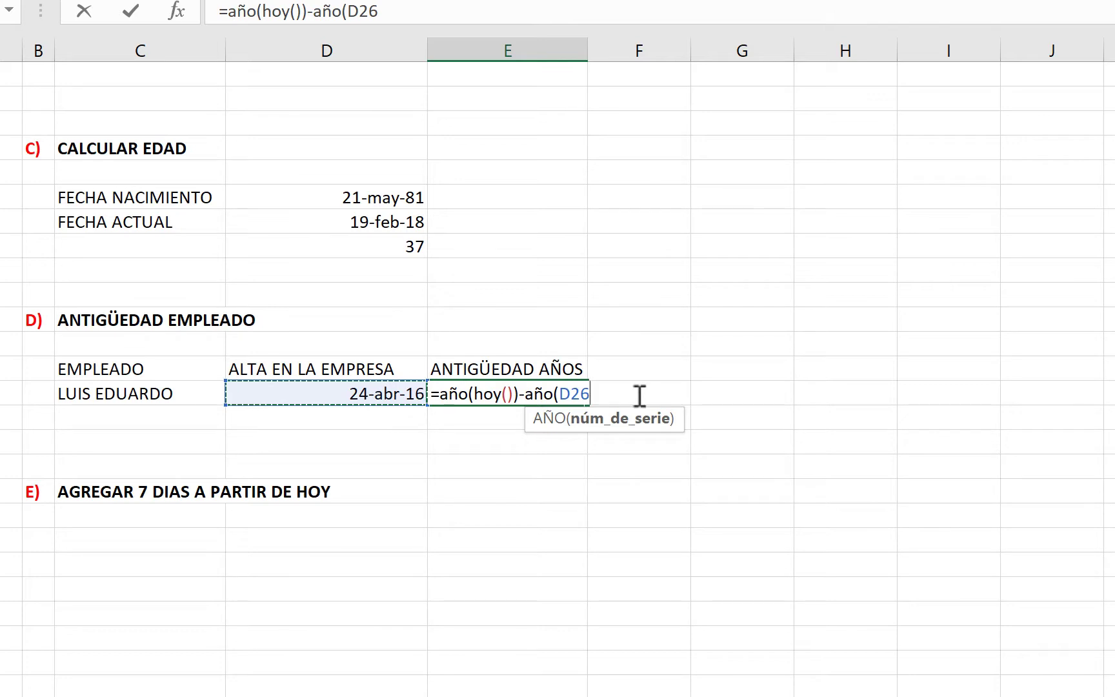
type(")")
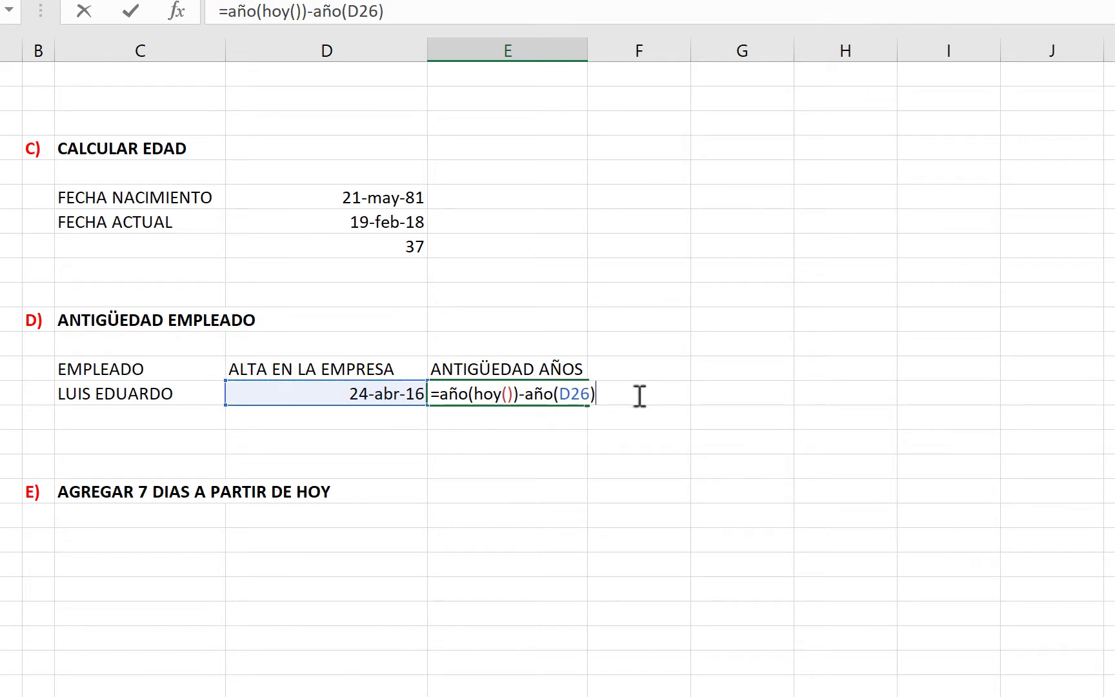
key("Return")
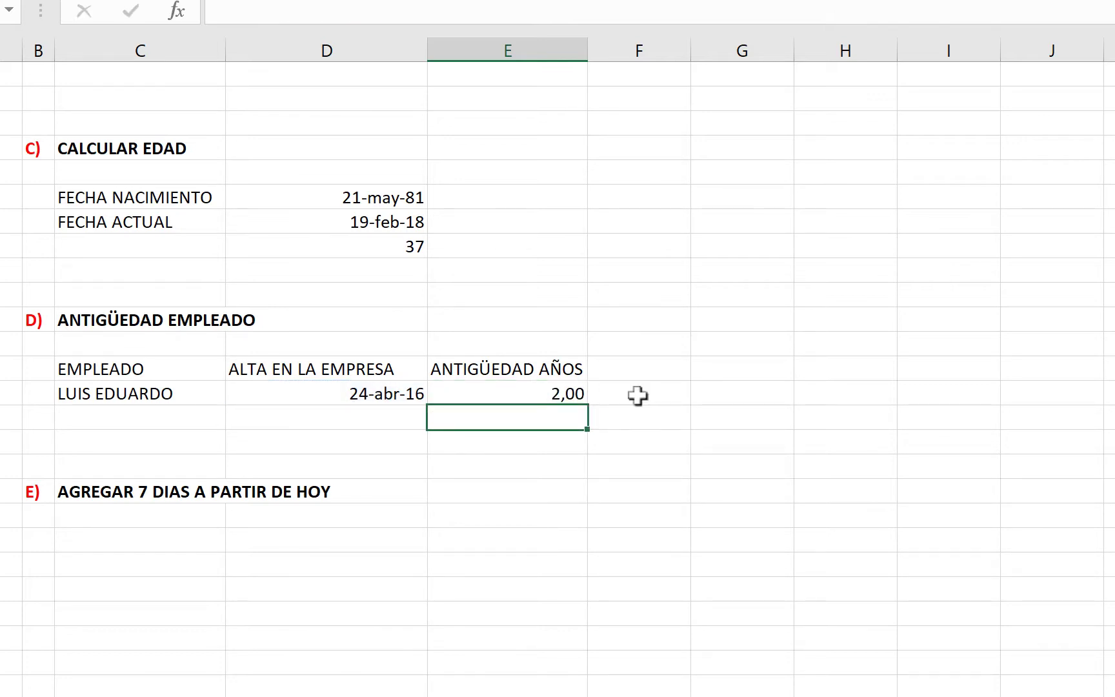
left_click(569, 393)
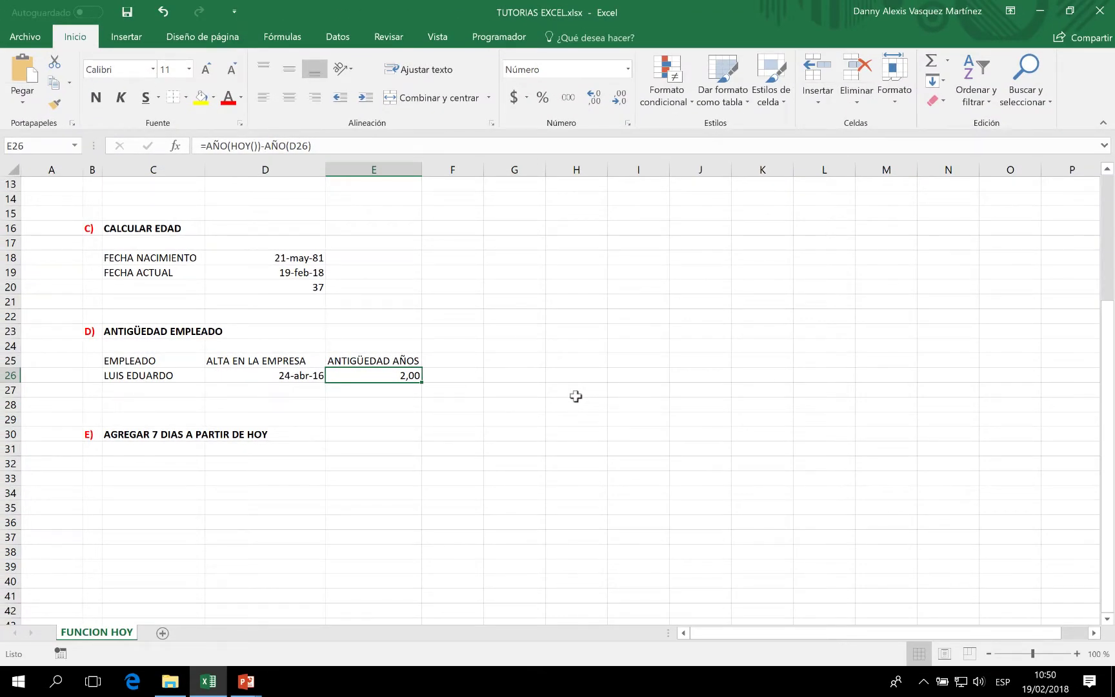
Decrease E26's decimals twice so the seniority shows 2, then select C32
left_click(620, 97)
left_click(619, 96)
left_click(141, 470)
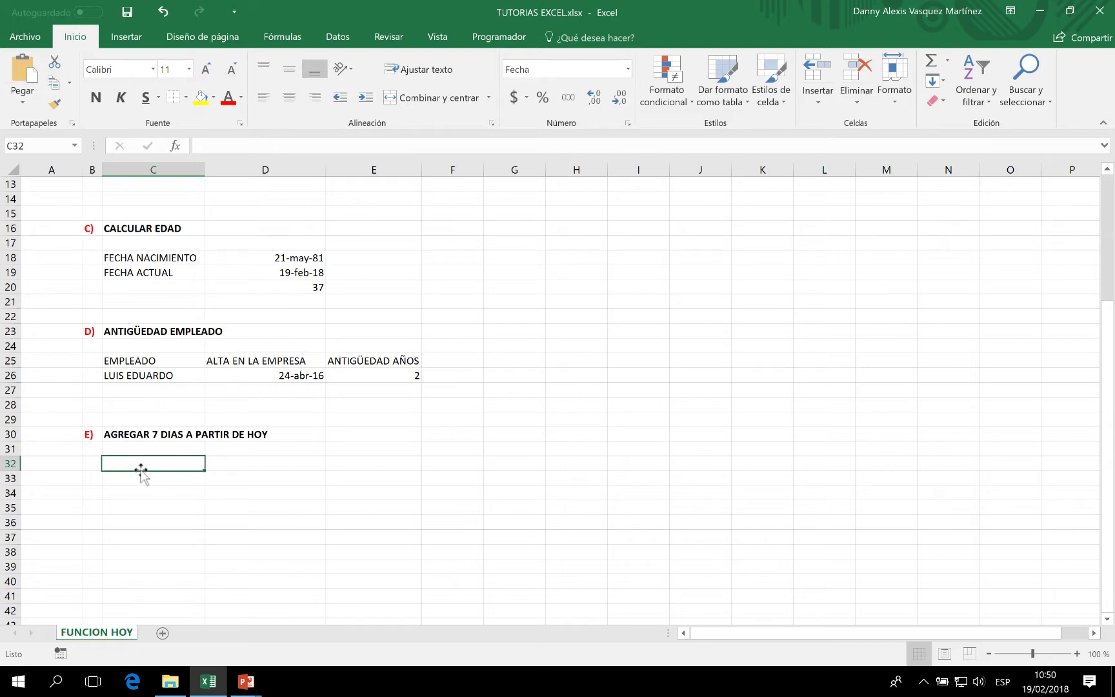
Enter =HOY()+7 in C32, giving 26/02/2018
type("=")
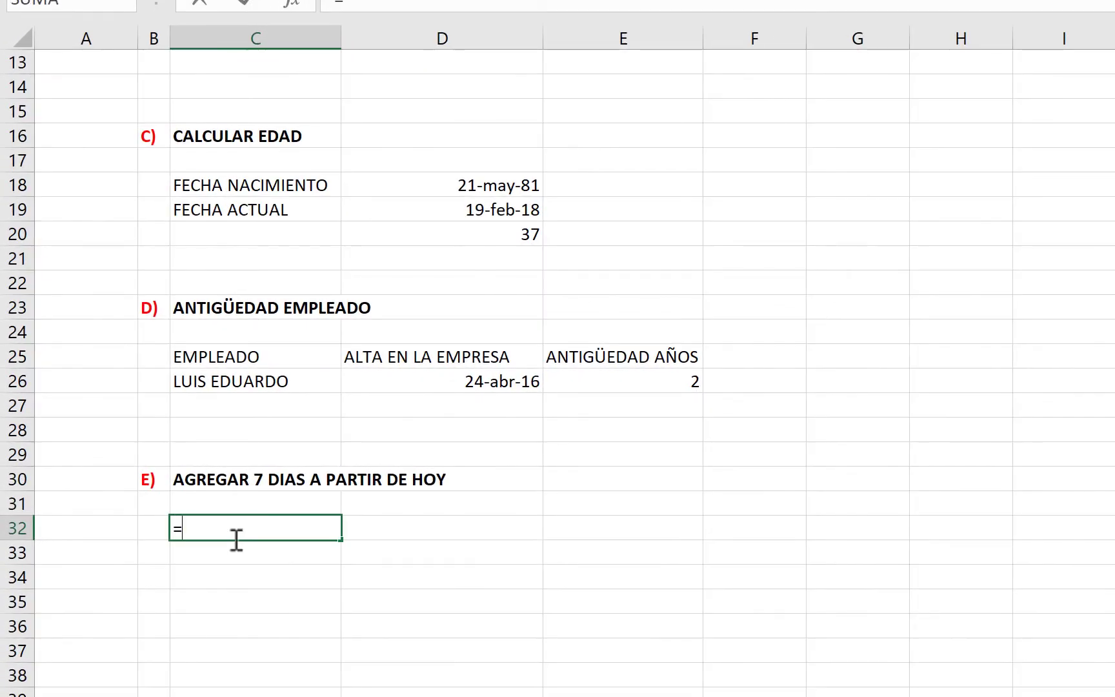
type("hoy")
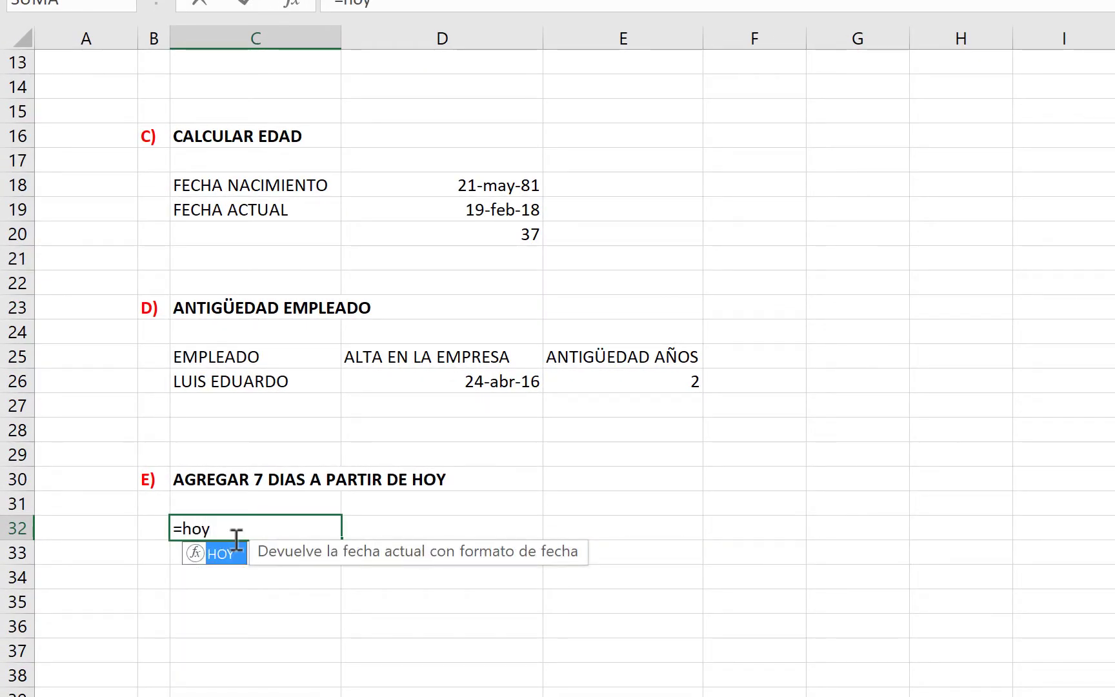
type("()+")
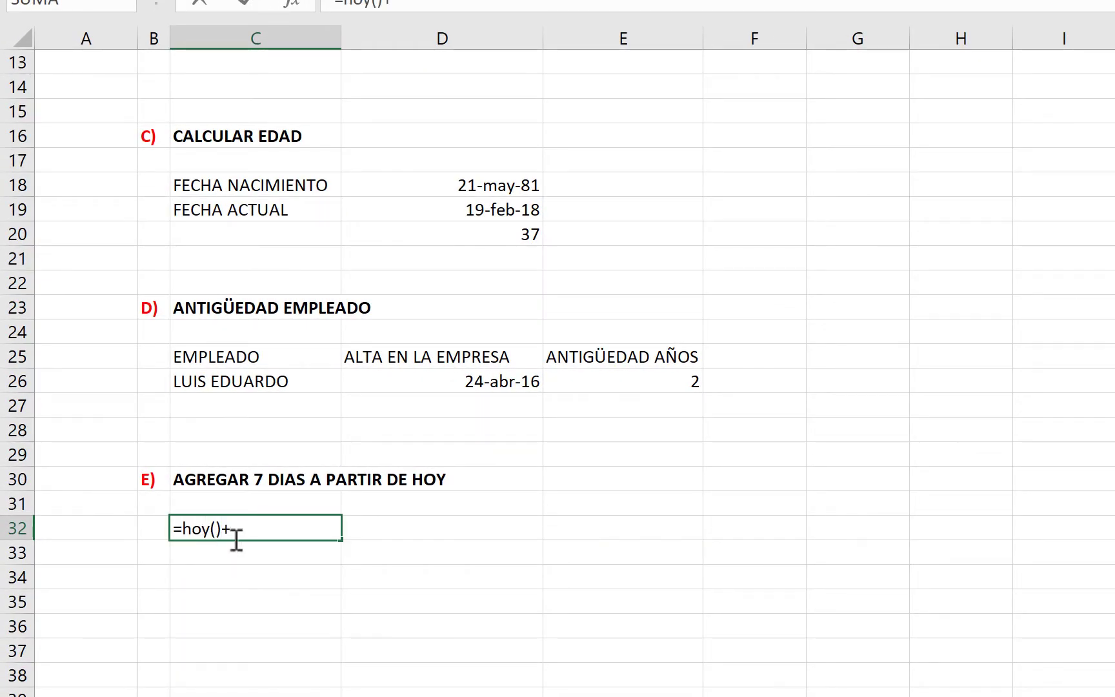
type("7")
key("Return")
left_click(303, 523)
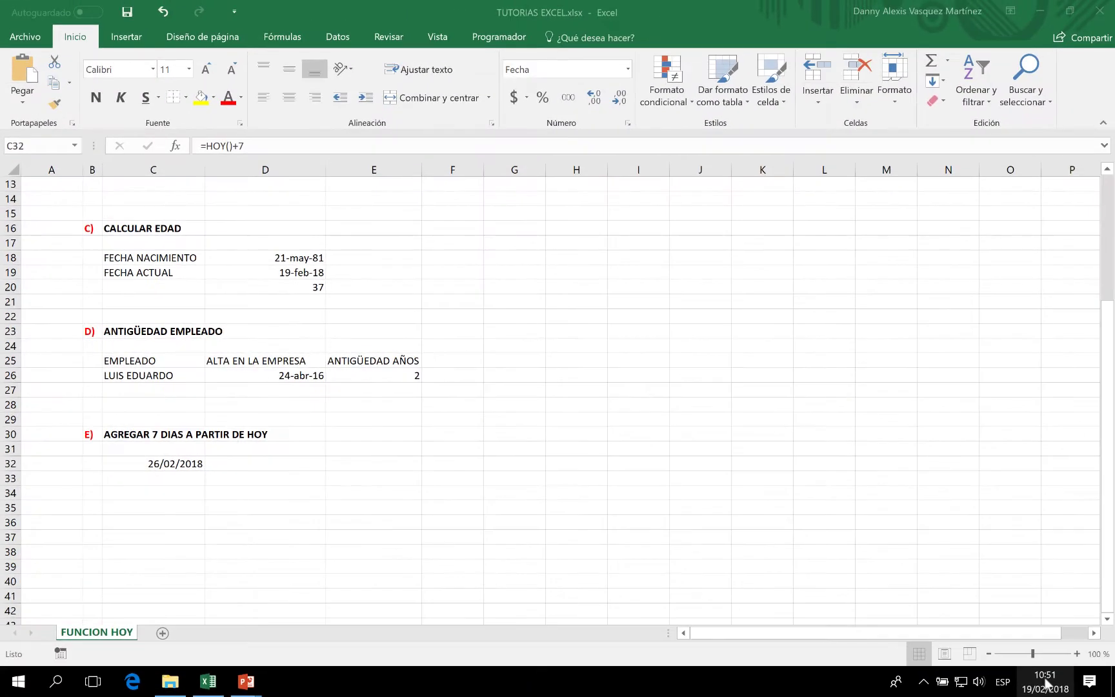
Confirm today's date on the system calendar and inspect C32's formula without changing it
left_click(1044, 681)
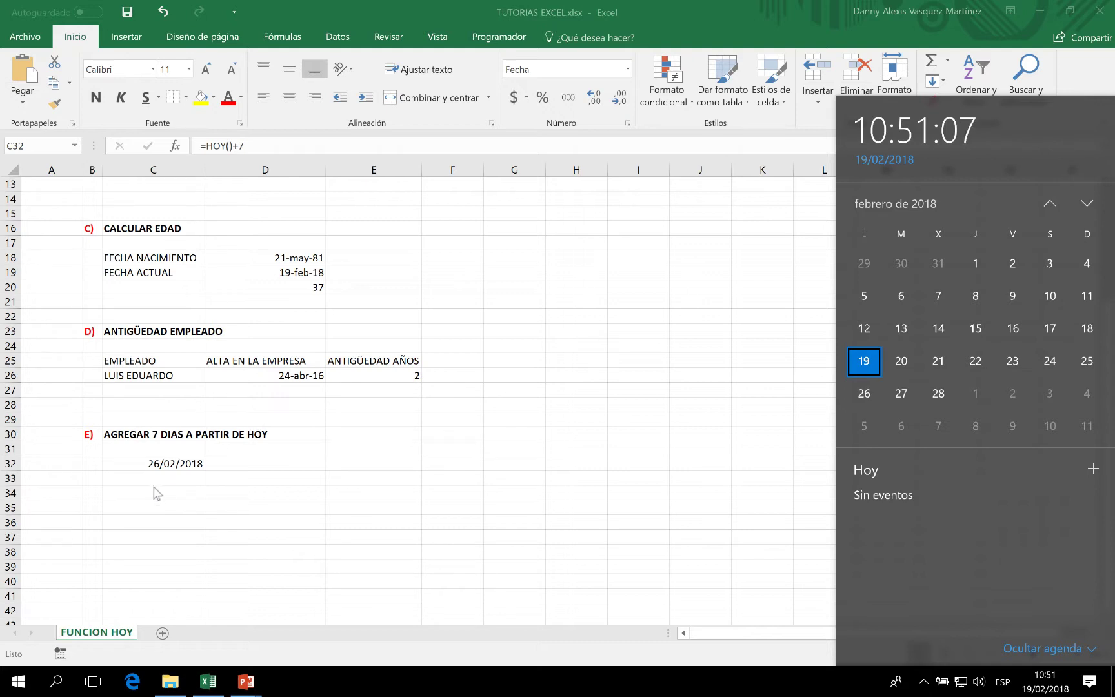
left_click(180, 477)
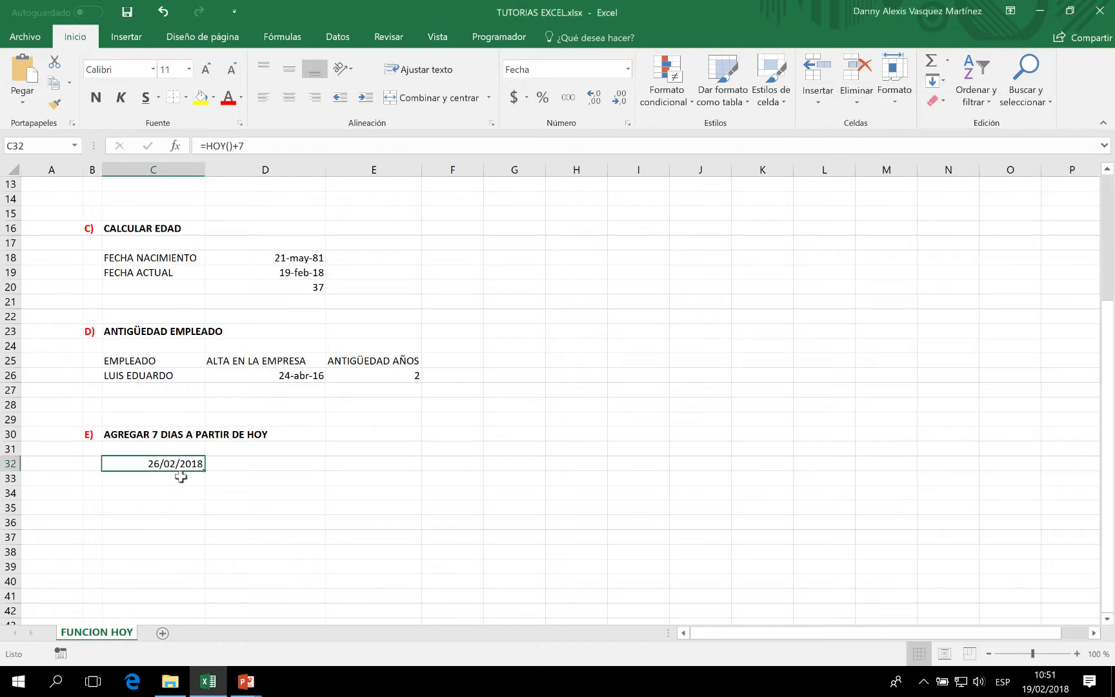
left_click(181, 465)
double_click(188, 463)
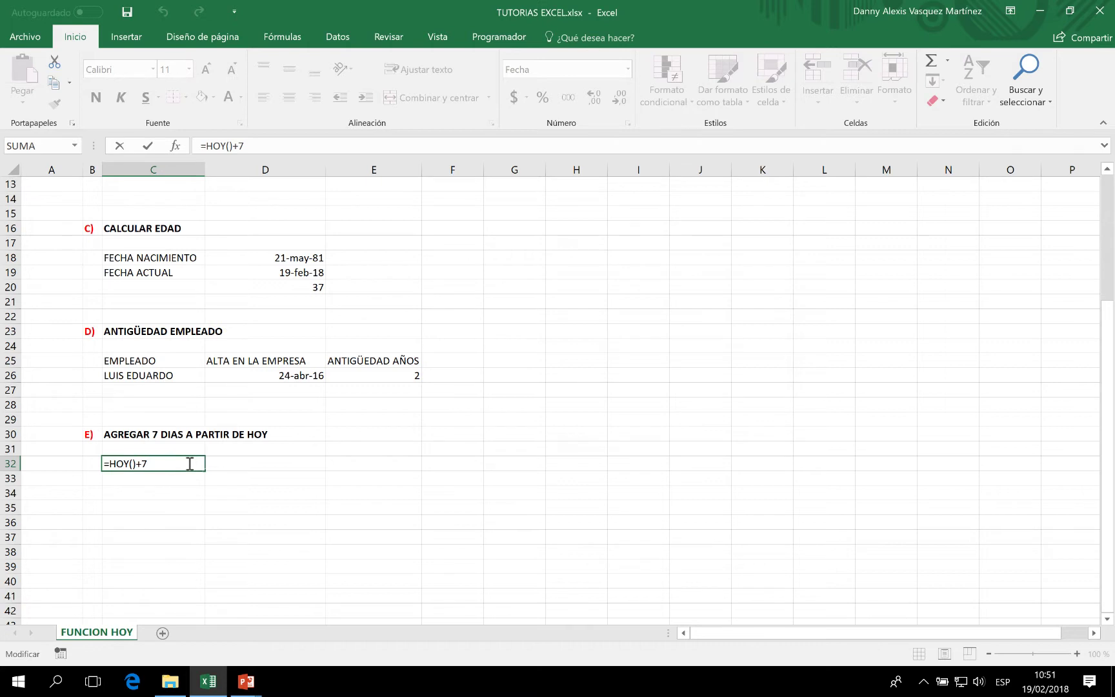
key("BackSpace")
key("BackSpace")
key("Escape")
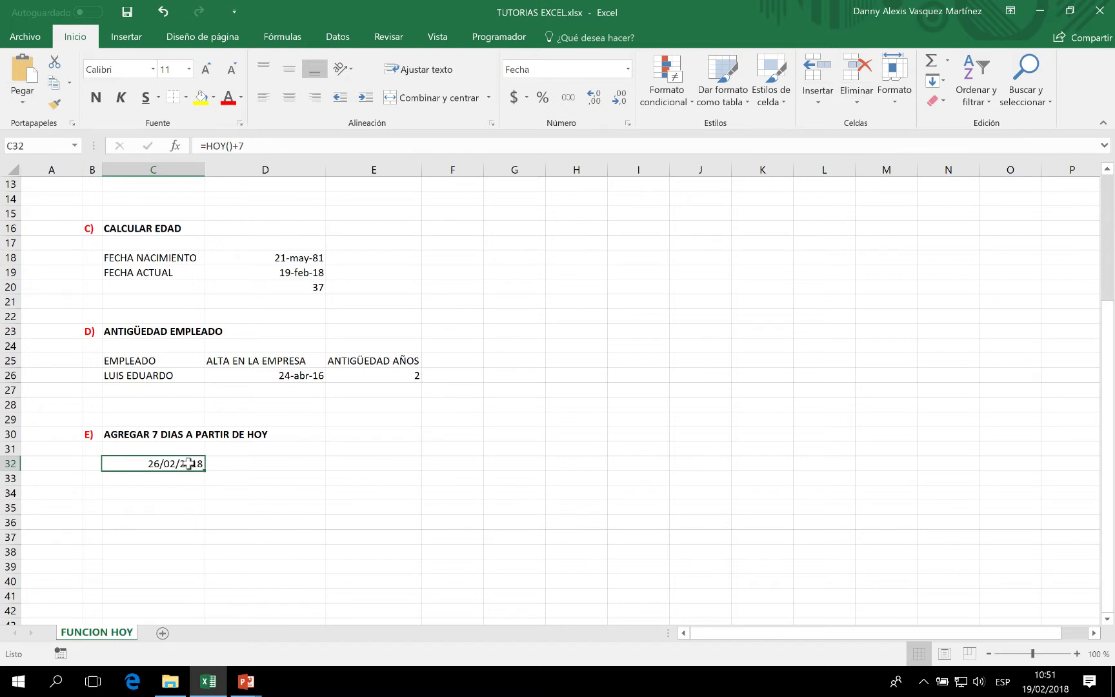
Bring up the 'EXCEL 2016 - FUNCIÓN HOY' presentation and play it through to the Gracias slide
left_click(246, 681)
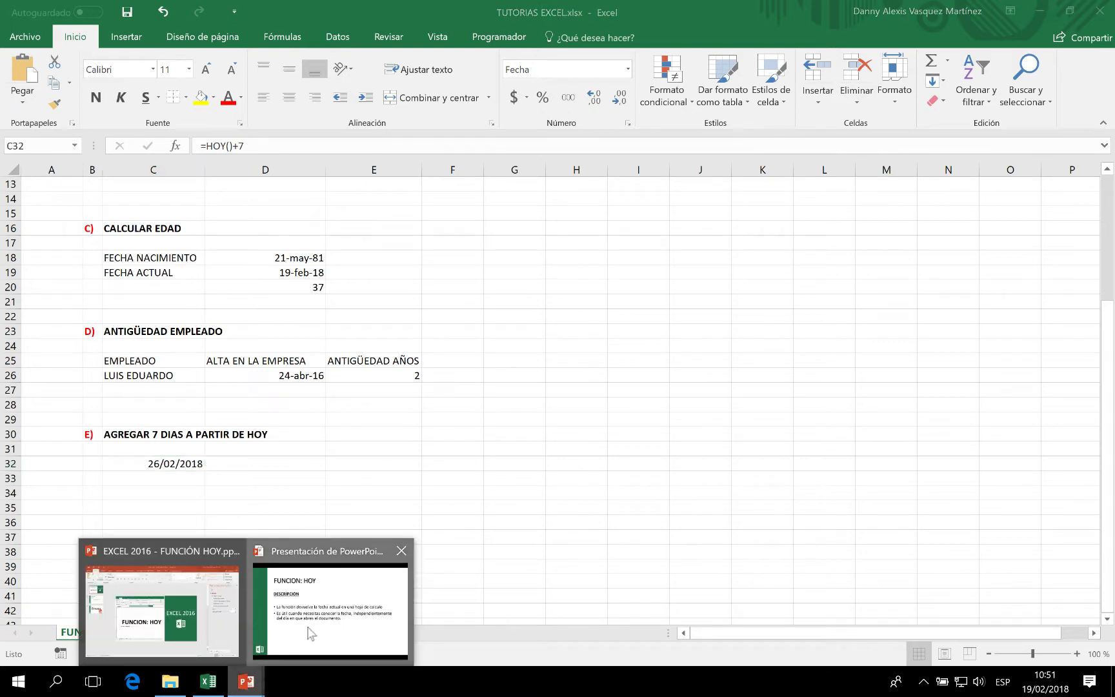
left_click(310, 634)
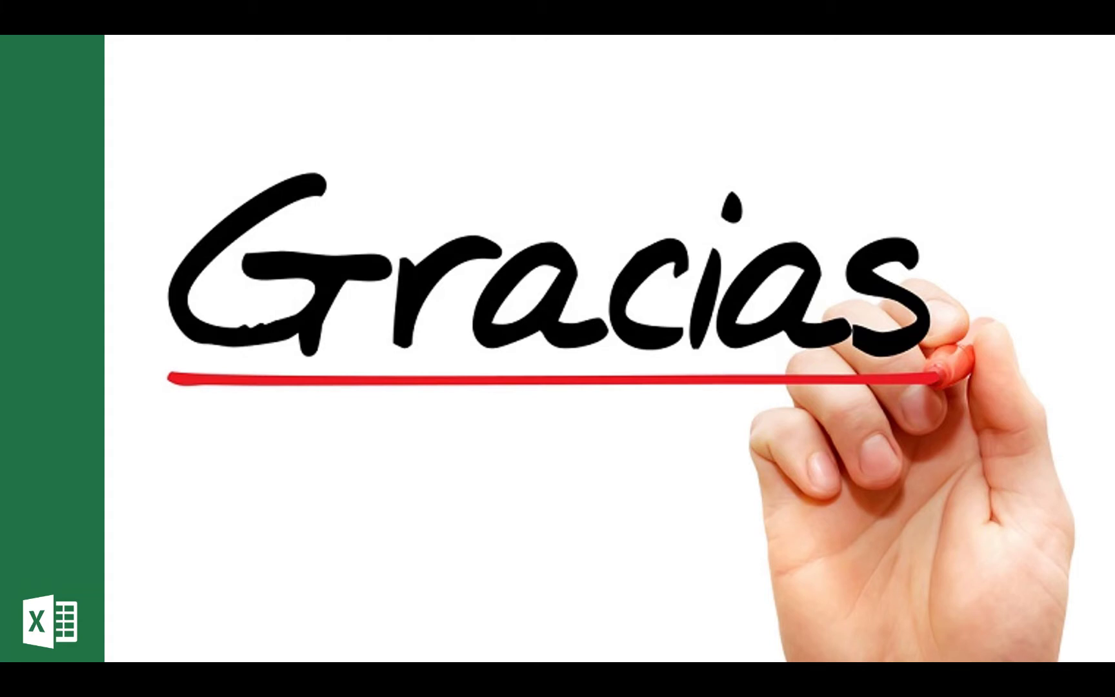